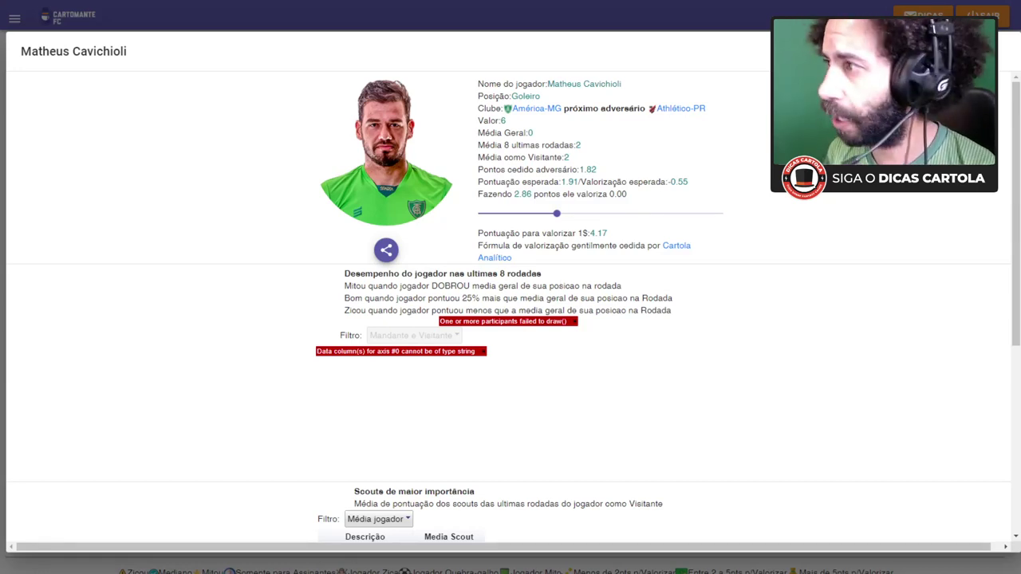
Step: Try goalkeeper Matheus Cavichioli in the lineup to check the team evaluation, and remove him again
click(686, 24)
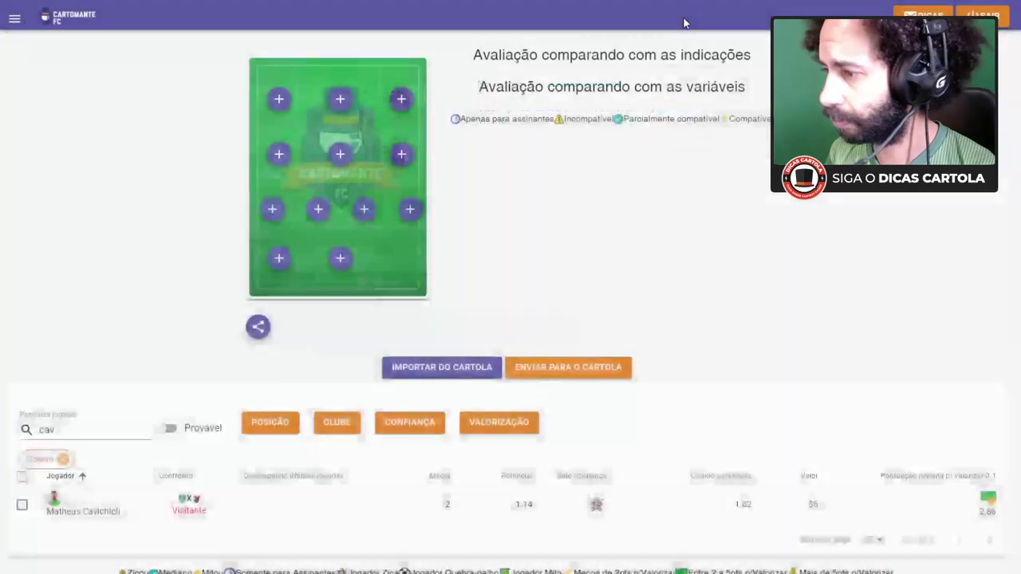
double_click(87, 429)
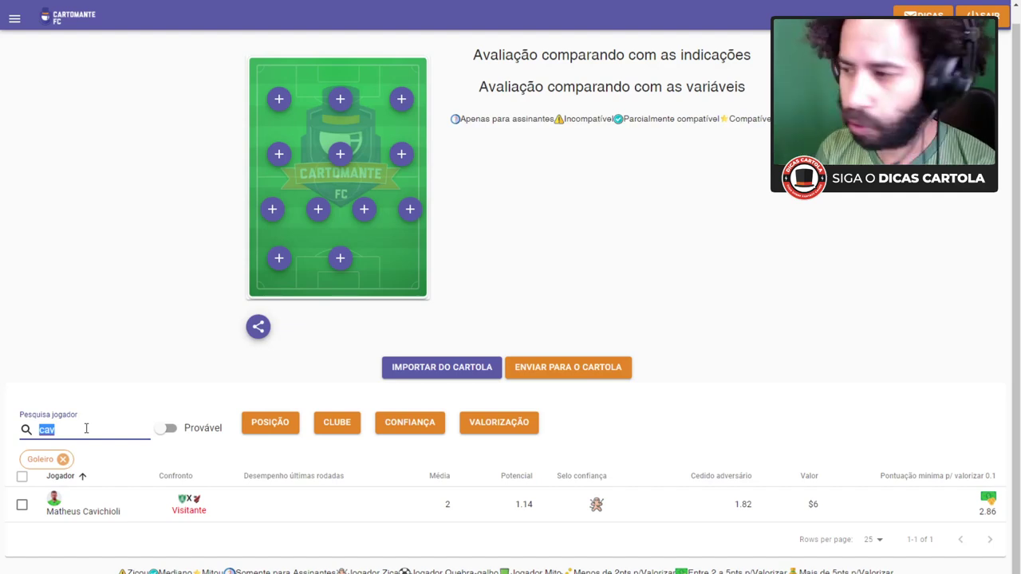
text(cav)
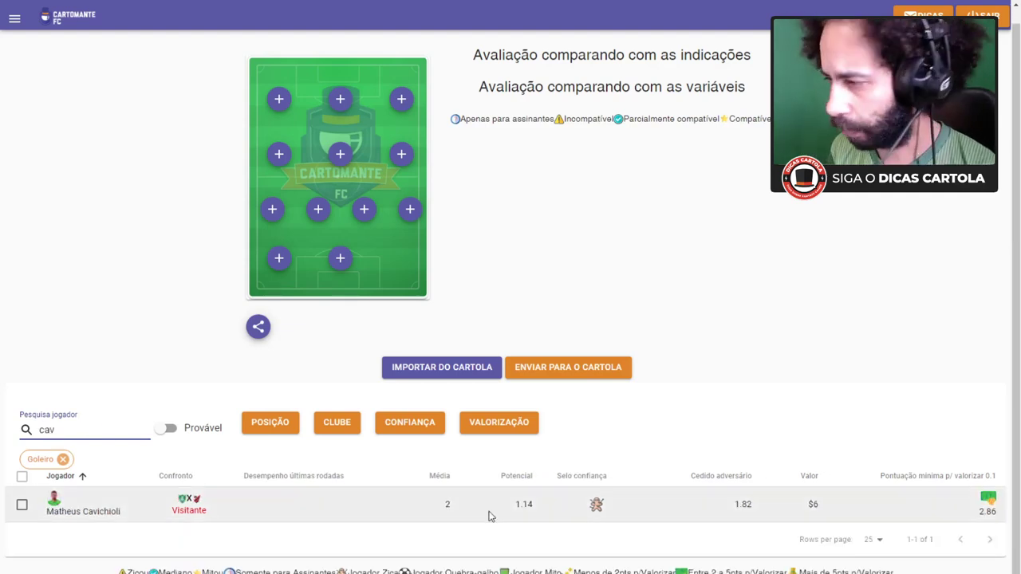
click(23, 513)
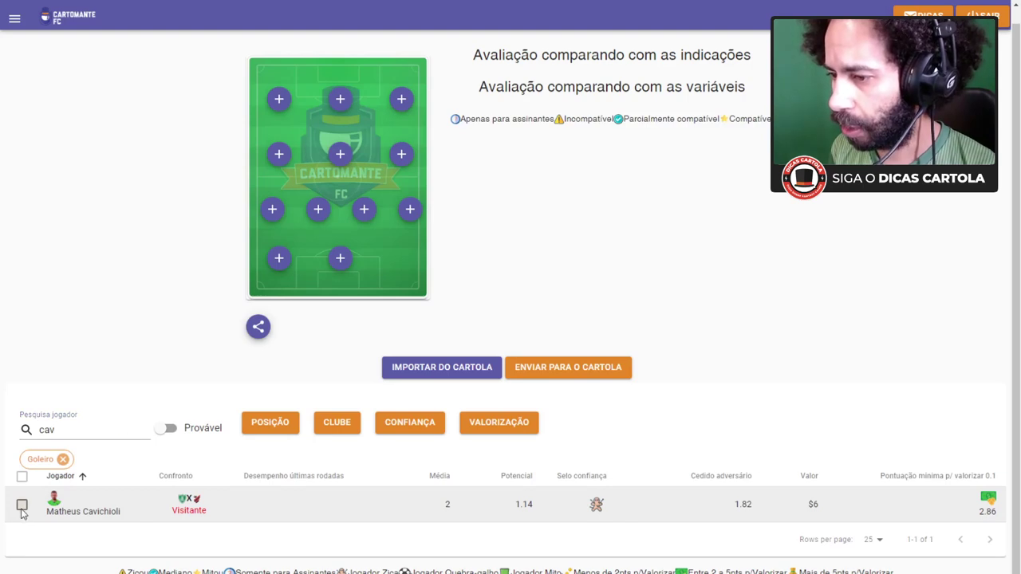
click(23, 512)
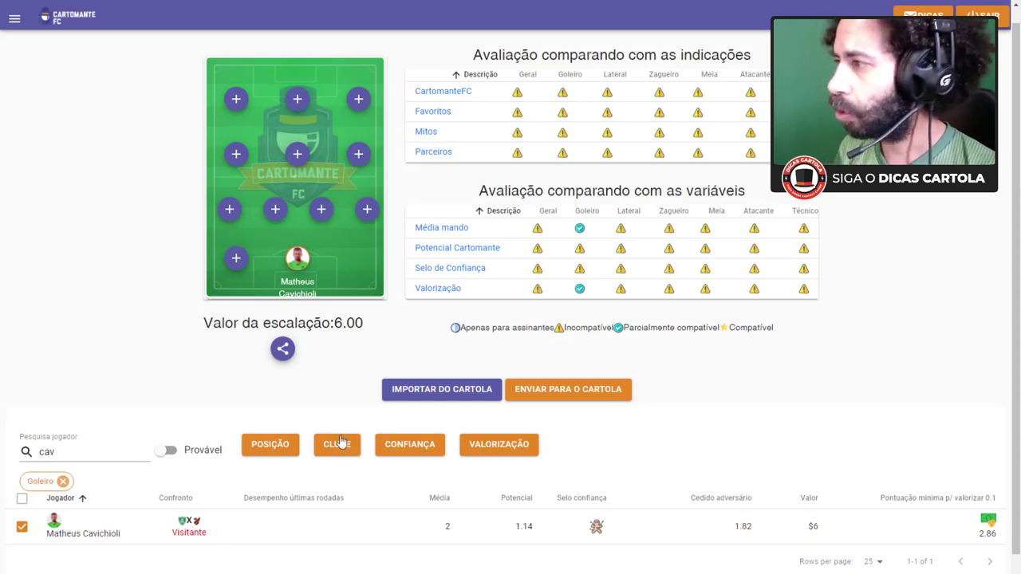
scroll(798, 308, up, 1)
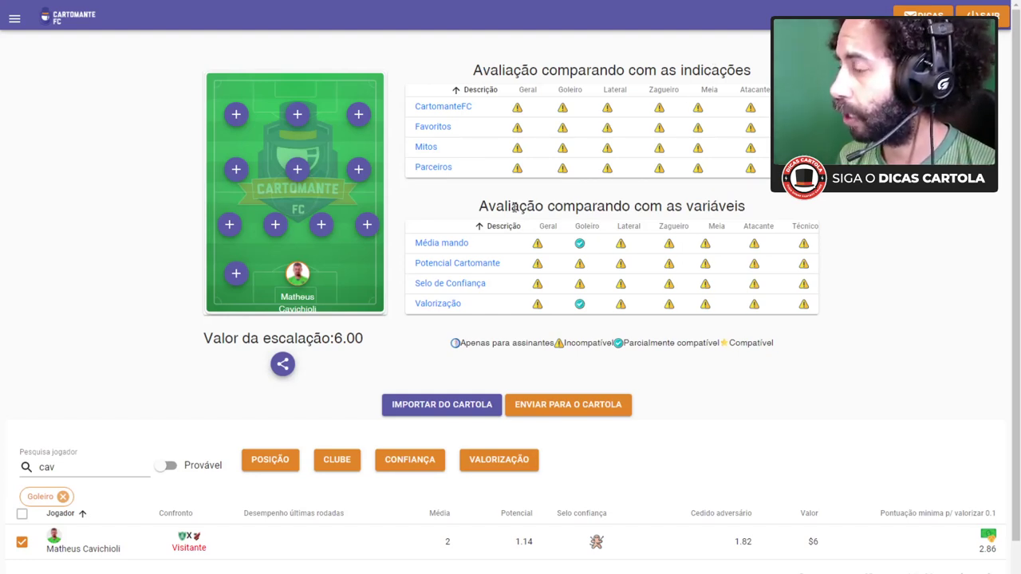
double_click(514, 207)
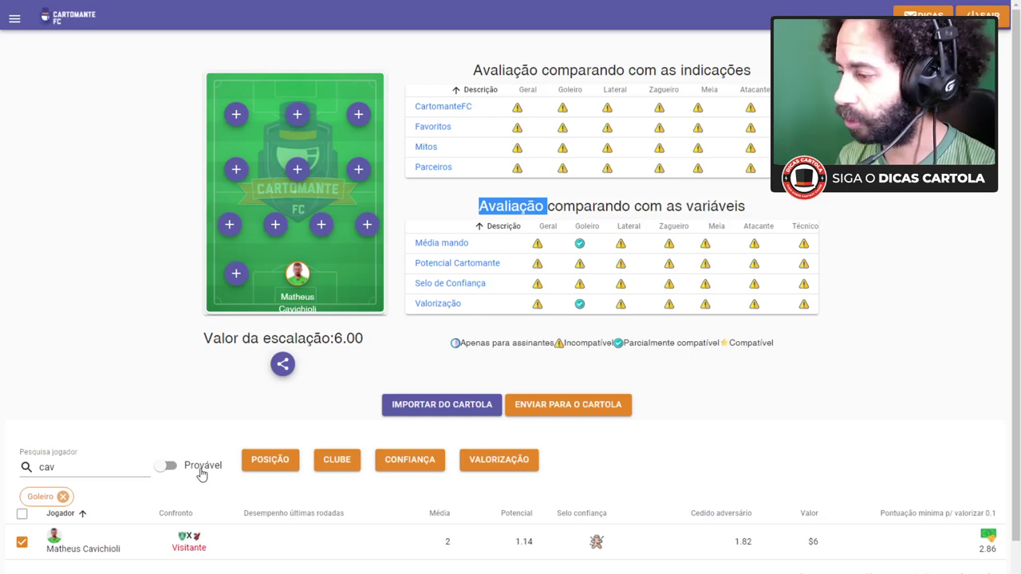
click(22, 544)
Step: Search the goalkeepers for "wal" and add Walter to the lineup
double_click(64, 445)
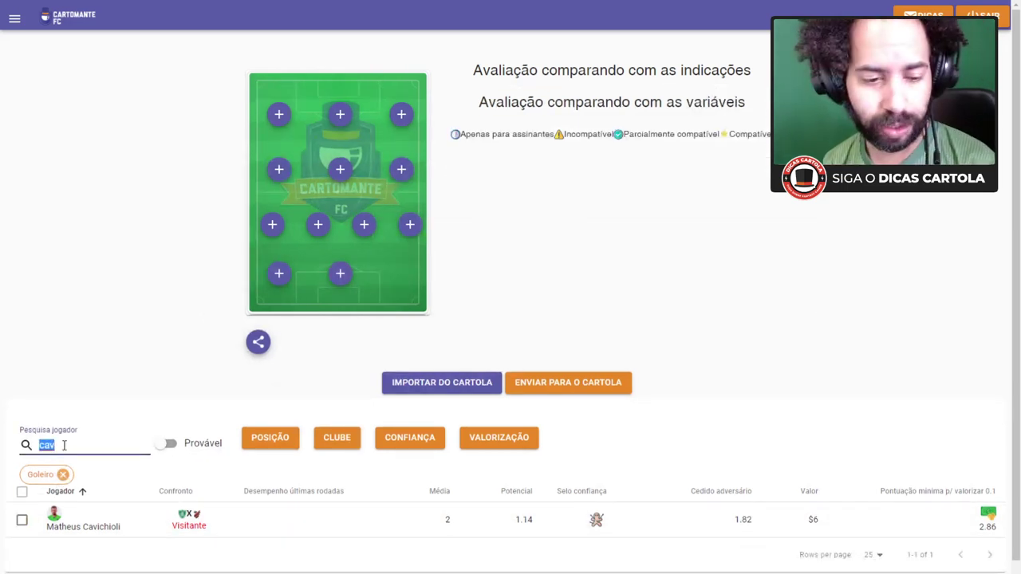
text(wa)
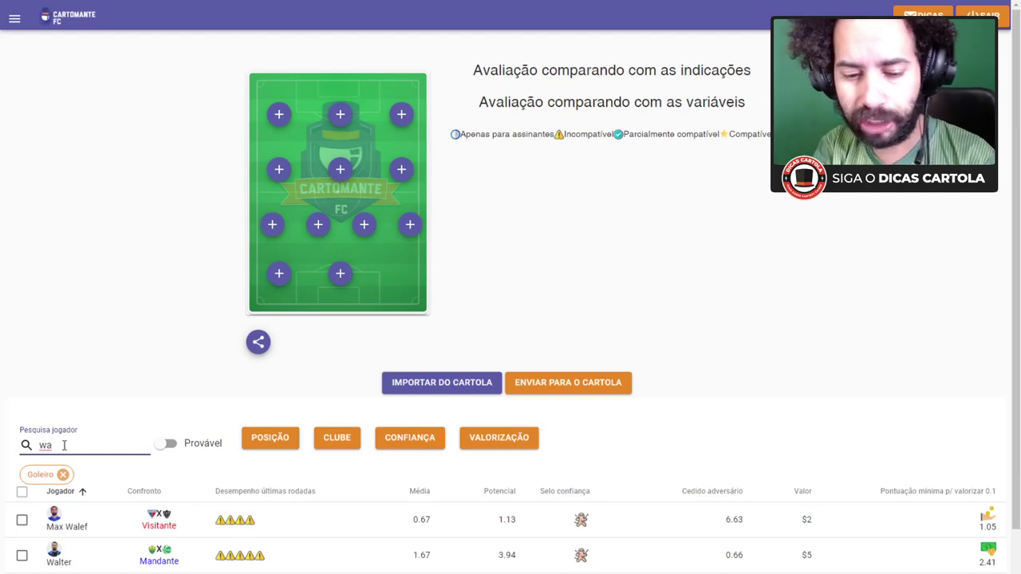
text(l)
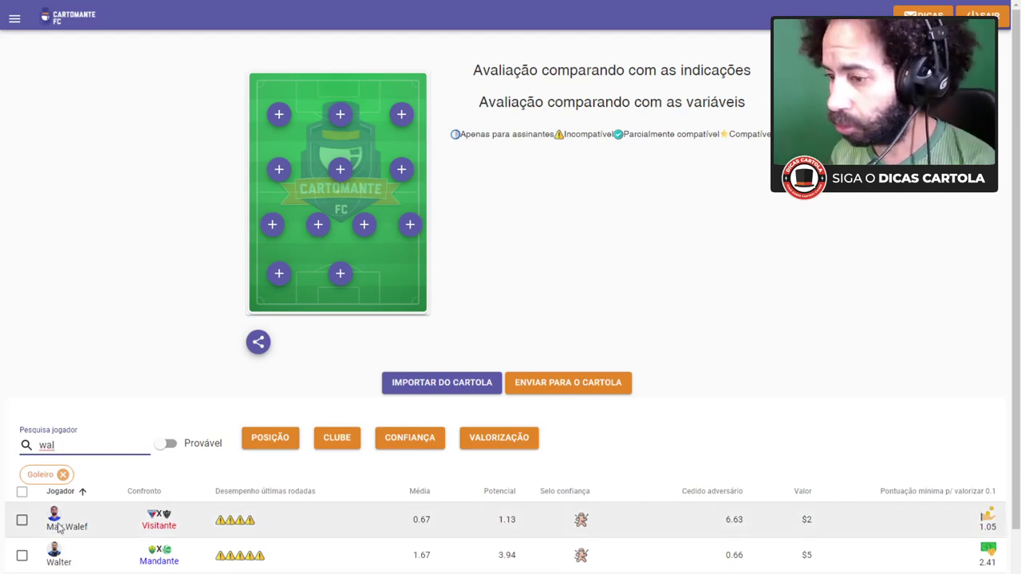
click(22, 556)
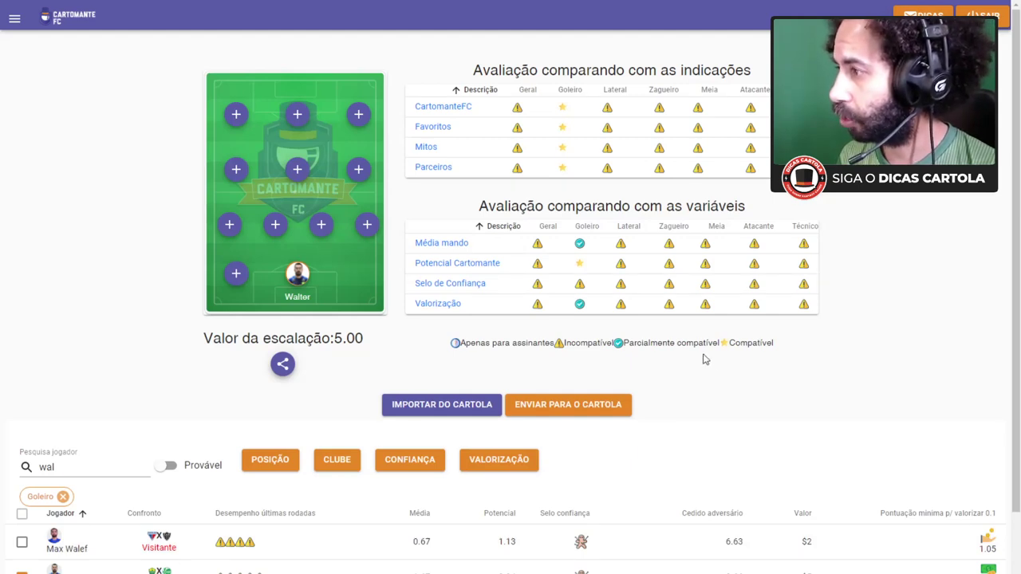
double_click(655, 72)
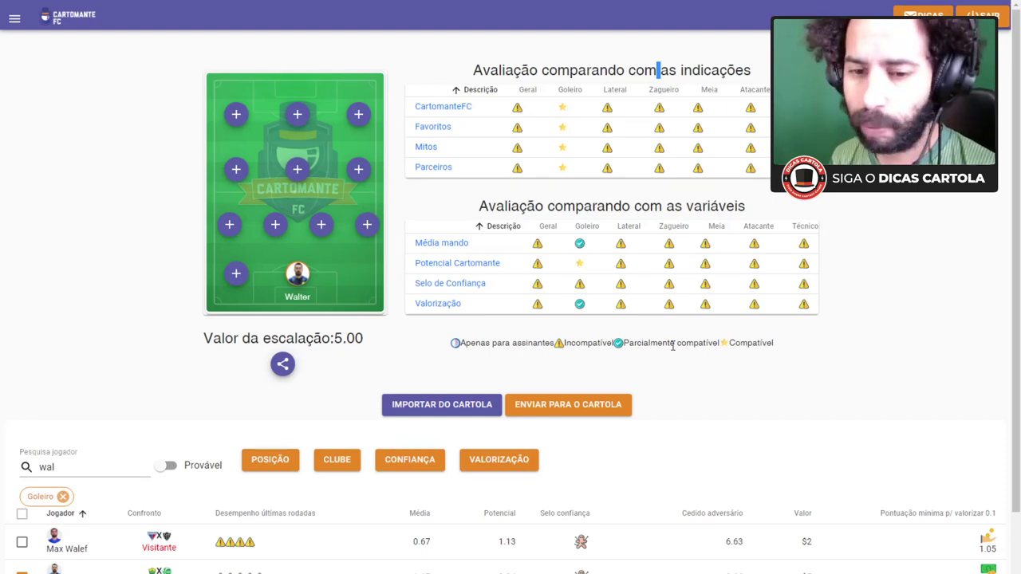
Step: List the available full-backs (Lateral) for an empty outer slot of the defensive line, with the player search cleared
click(367, 226)
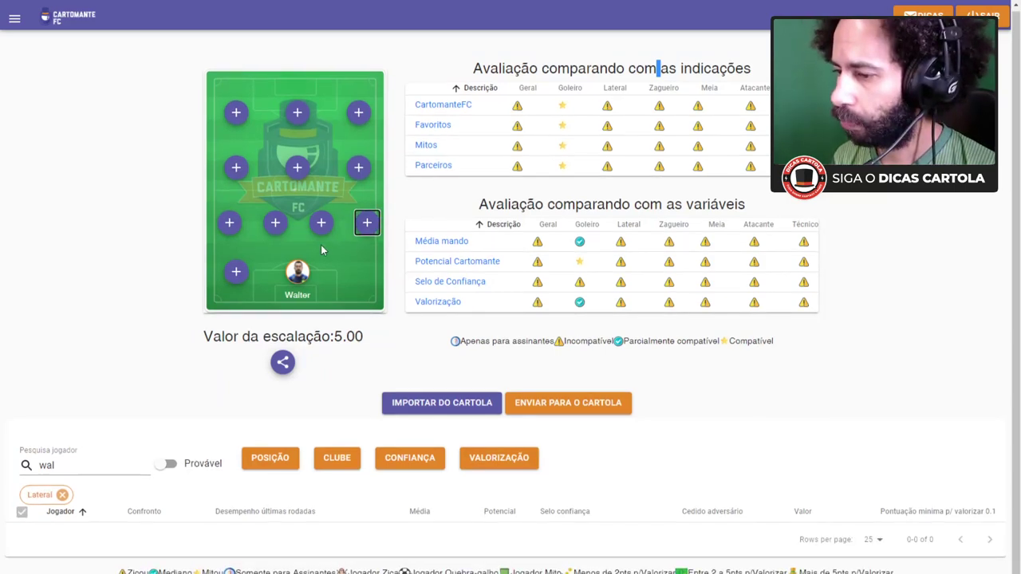
double_click(65, 466)
key(BackSpace)
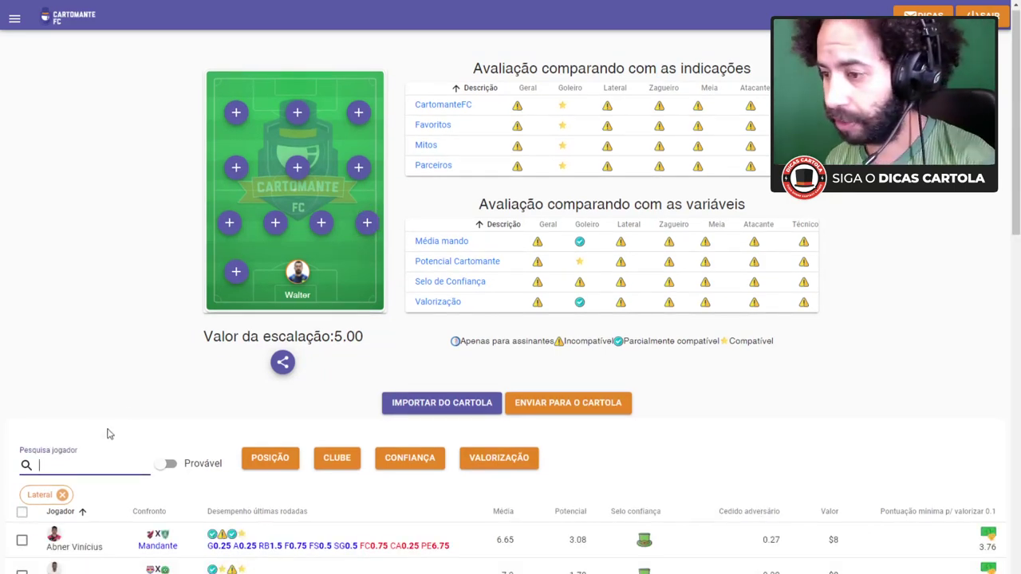
scroll(159, 336, down, 2)
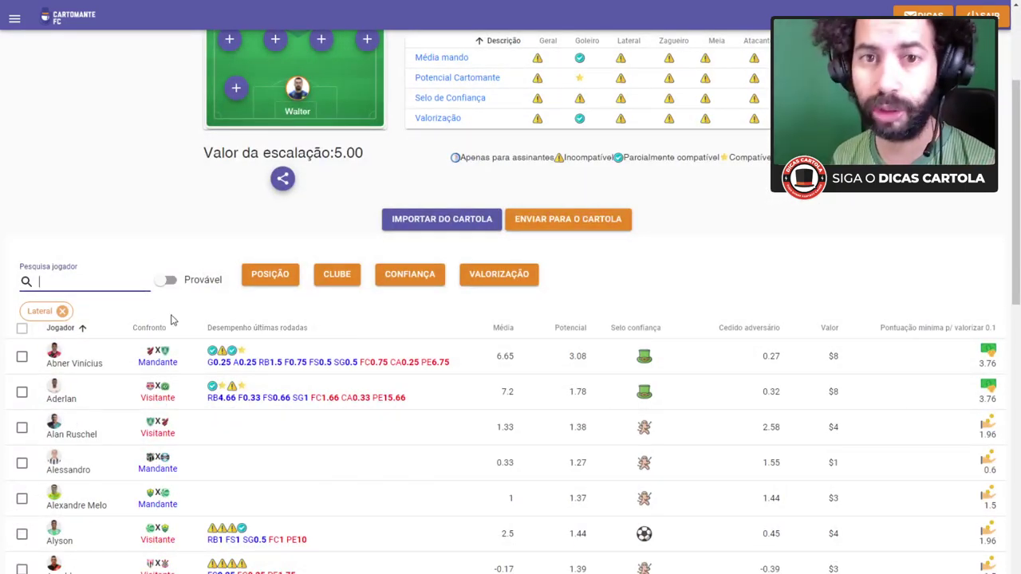
scroll(170, 319, up, 2)
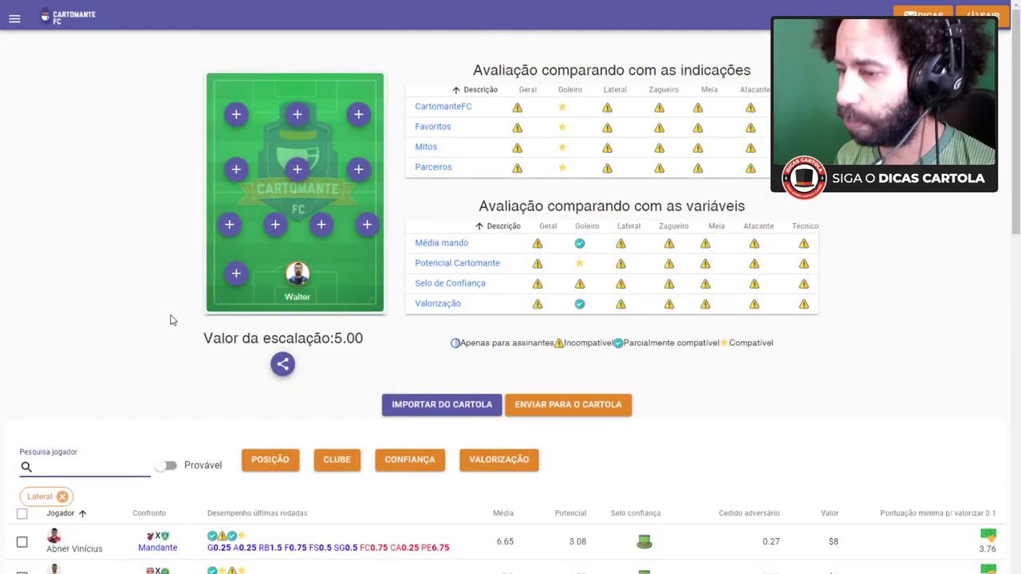
Step: Search the full-backs for "ara" and review Guilherme Arana's figures in the player list
text(ar)
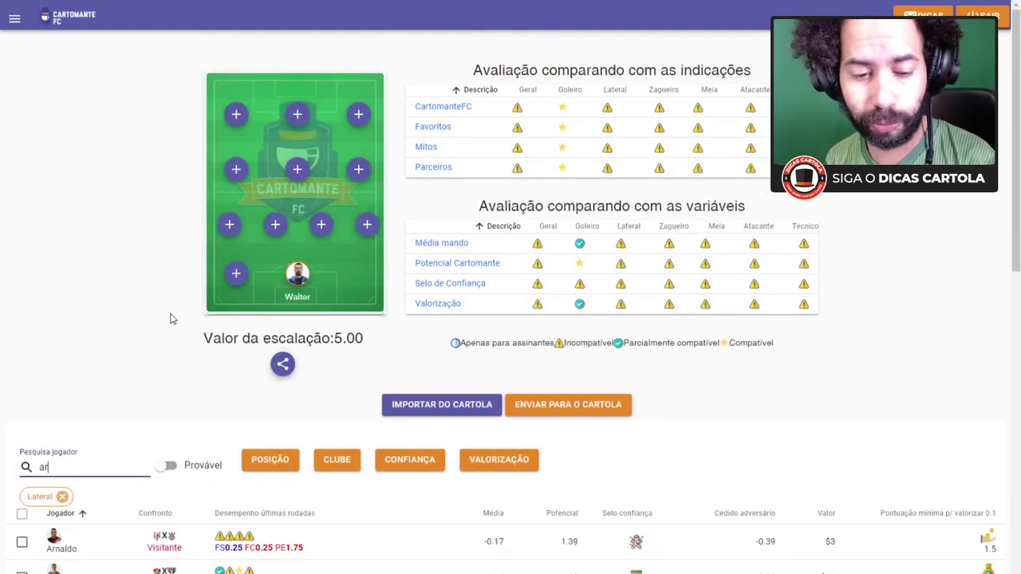
text(n)
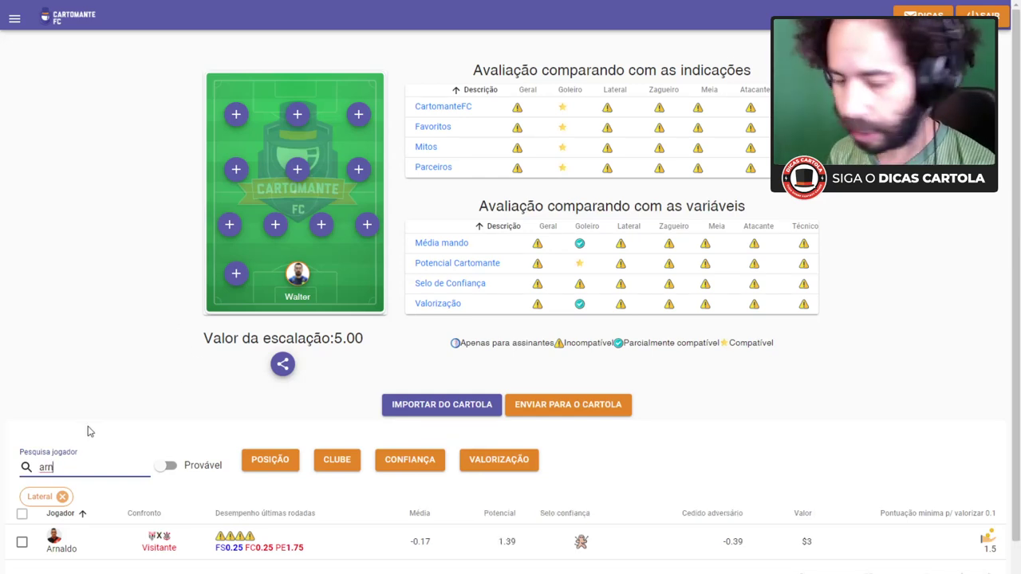
key(BackSpace)
text(a)
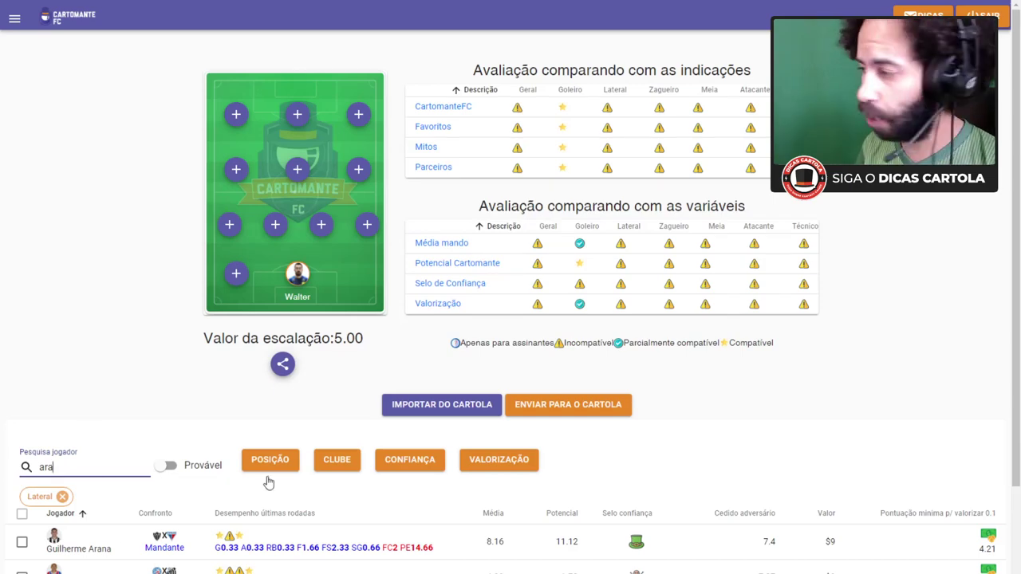
scroll(679, 454, down, 1)
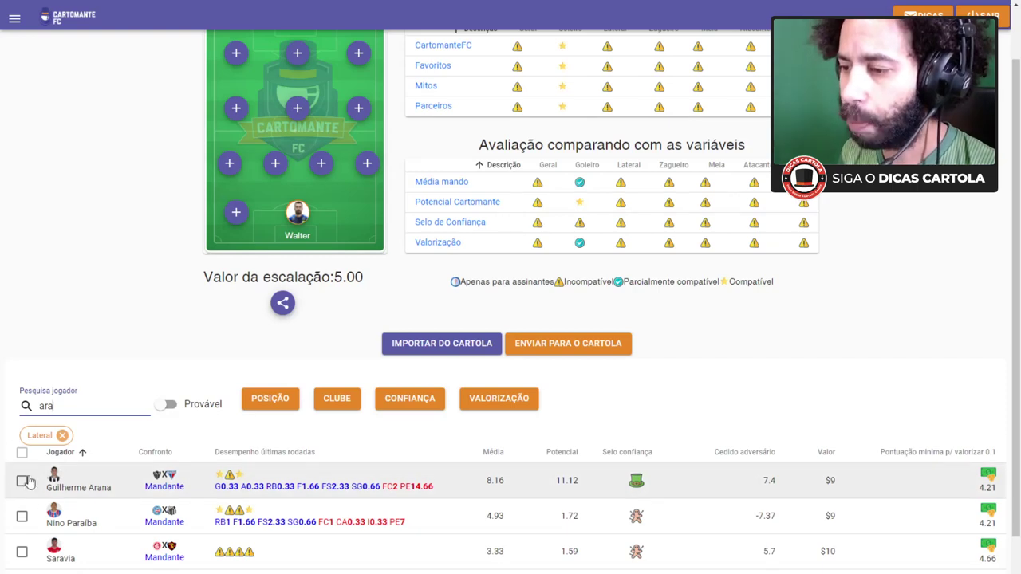
Step: Search the full-backs for "igo" and review Igor Vinícius's player details
double_click(62, 405)
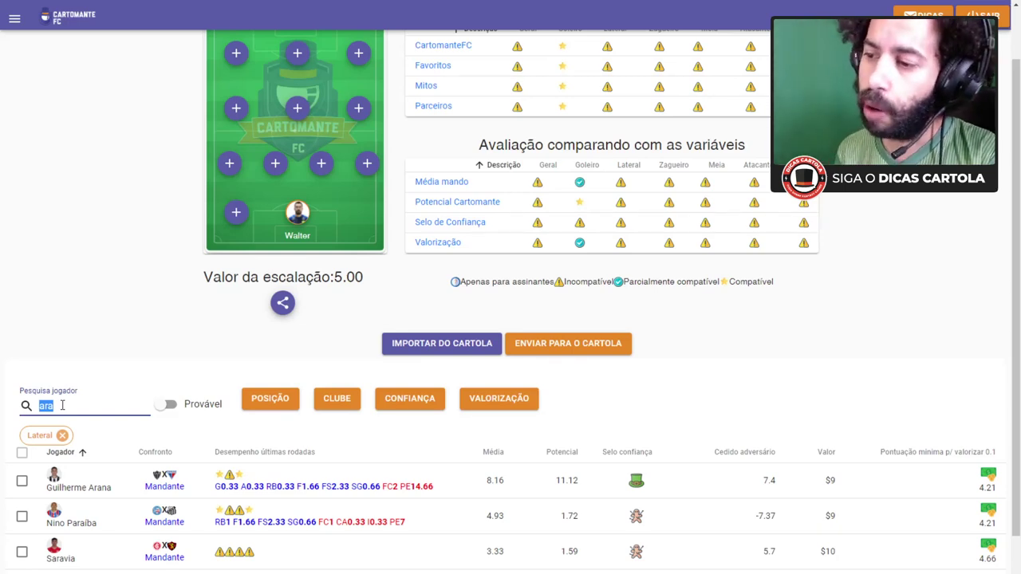
key(BackSpace)
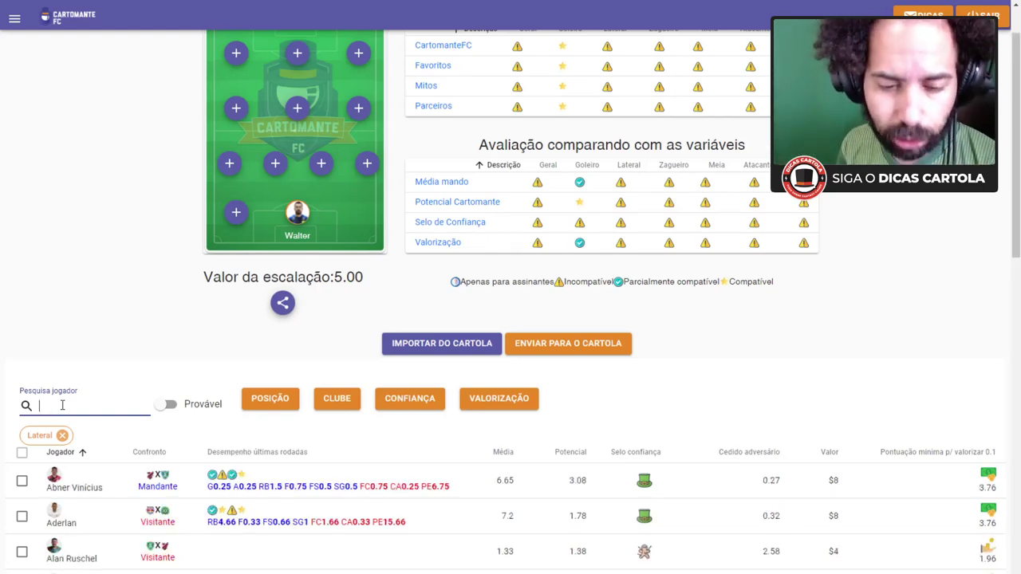
text(igo)
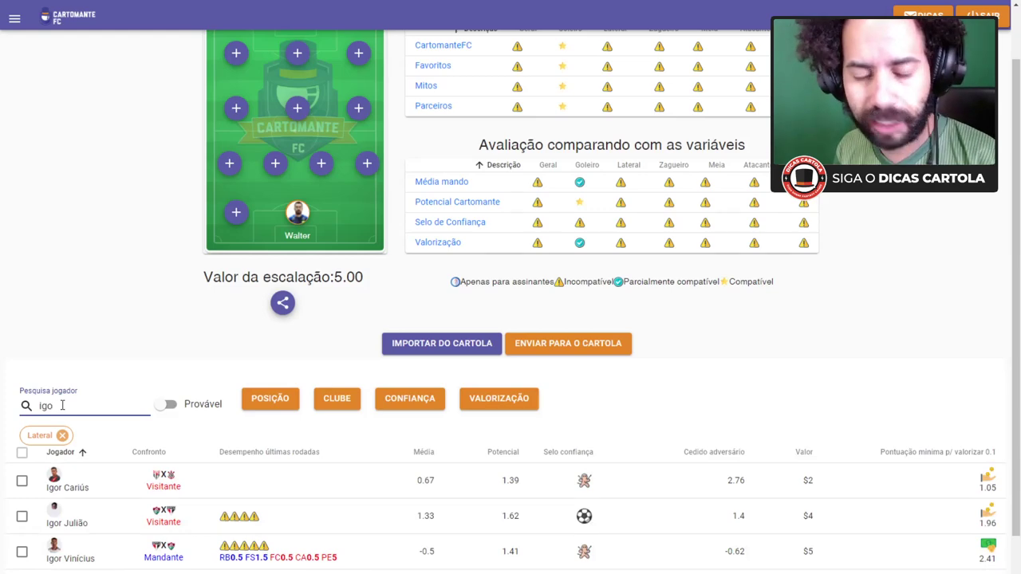
scroll(110, 405, down, 1)
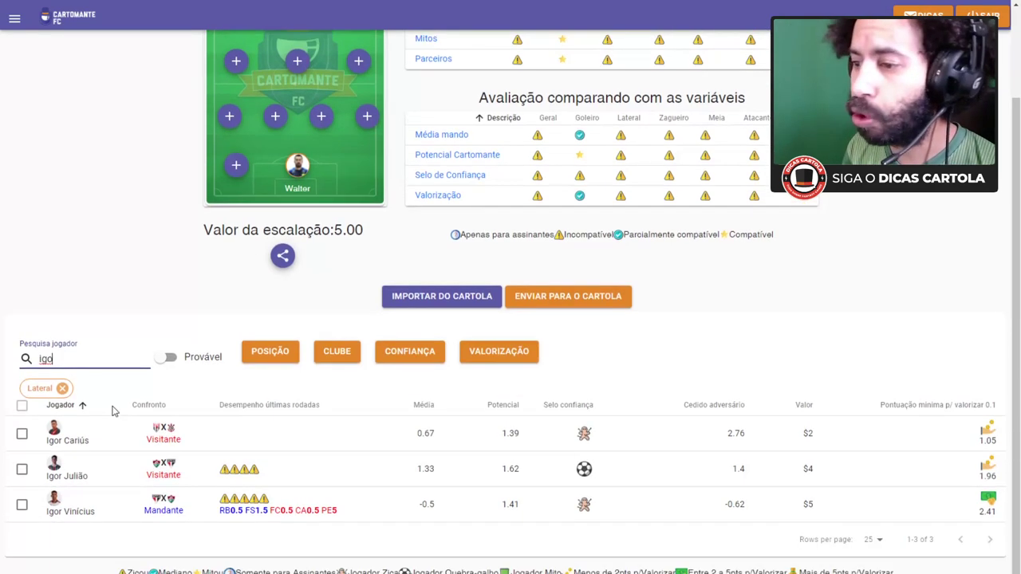
click(109, 498)
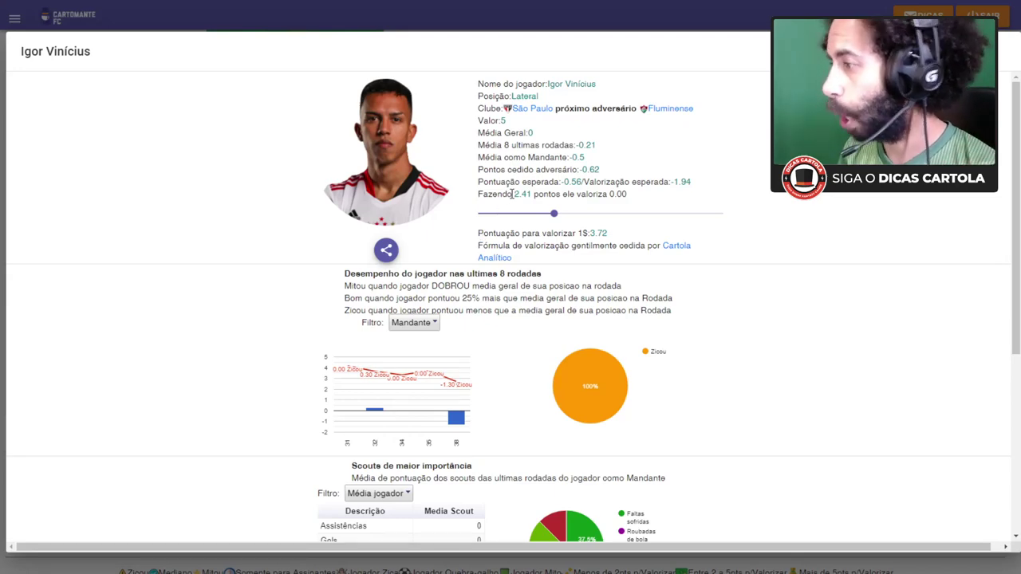
click(481, 27)
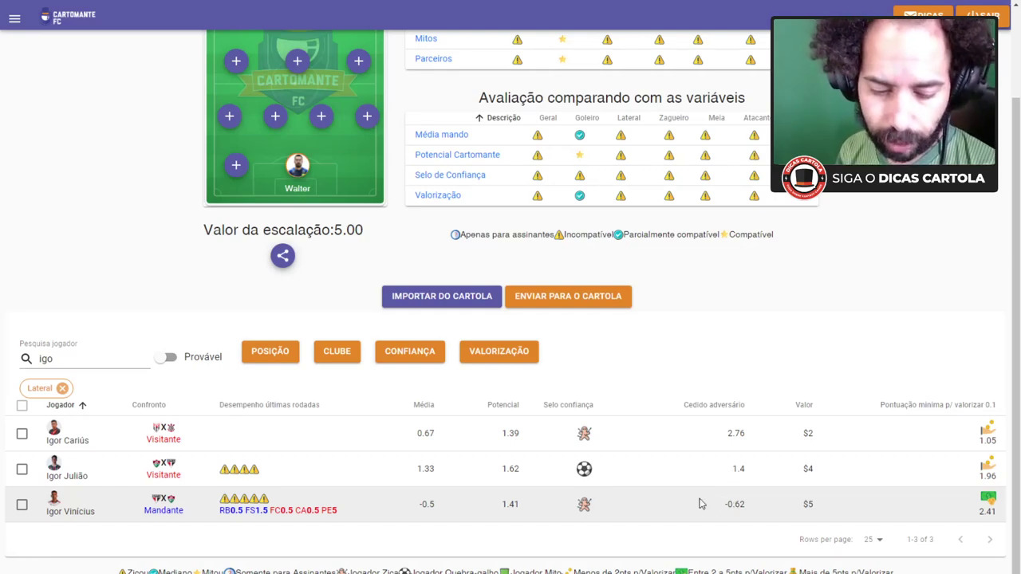
Step: Search the full-backs for "guga" and review Guga's player details
click(92, 360)
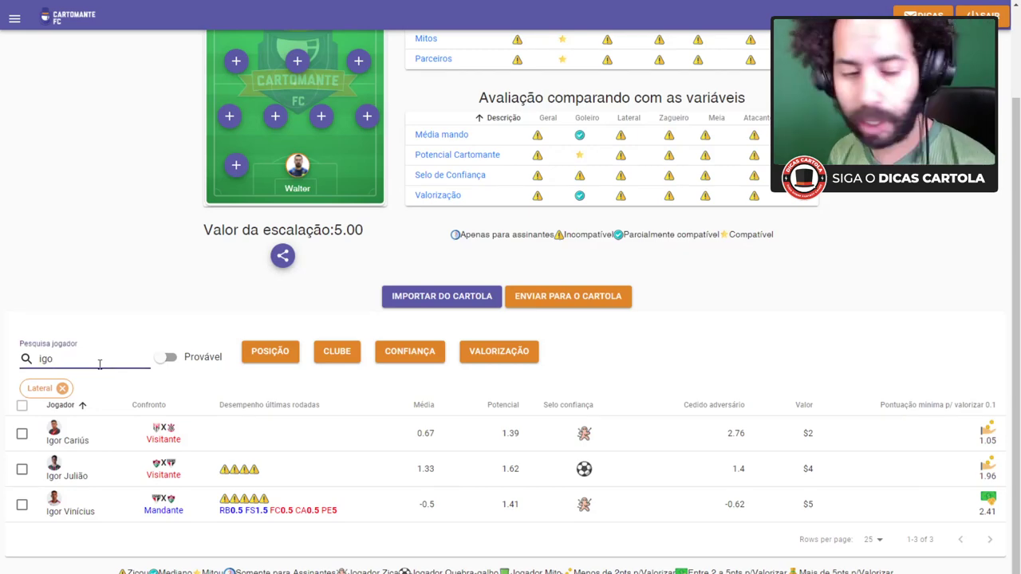
double_click(100, 364)
text(g)
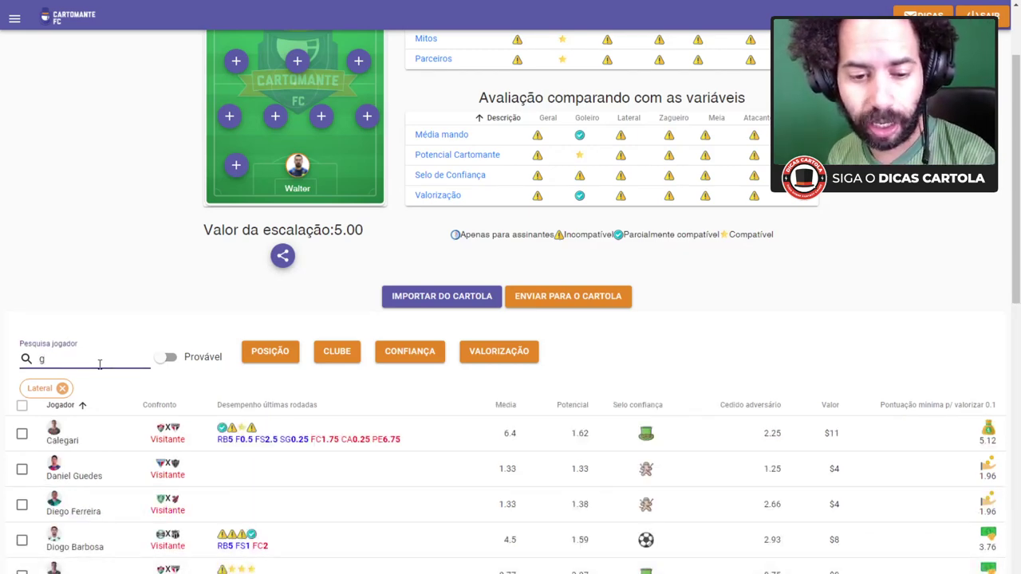
text(uga)
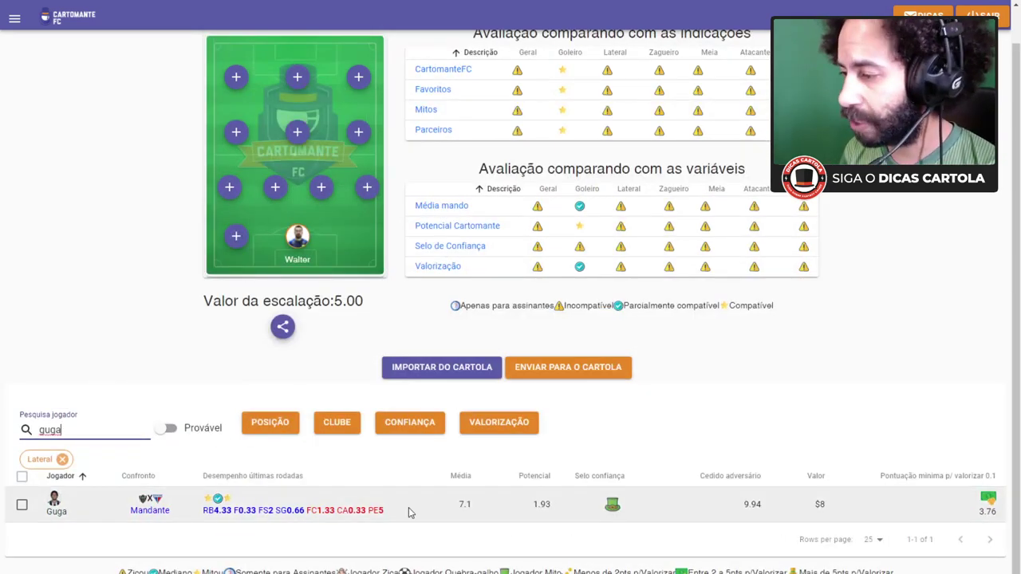
click(409, 512)
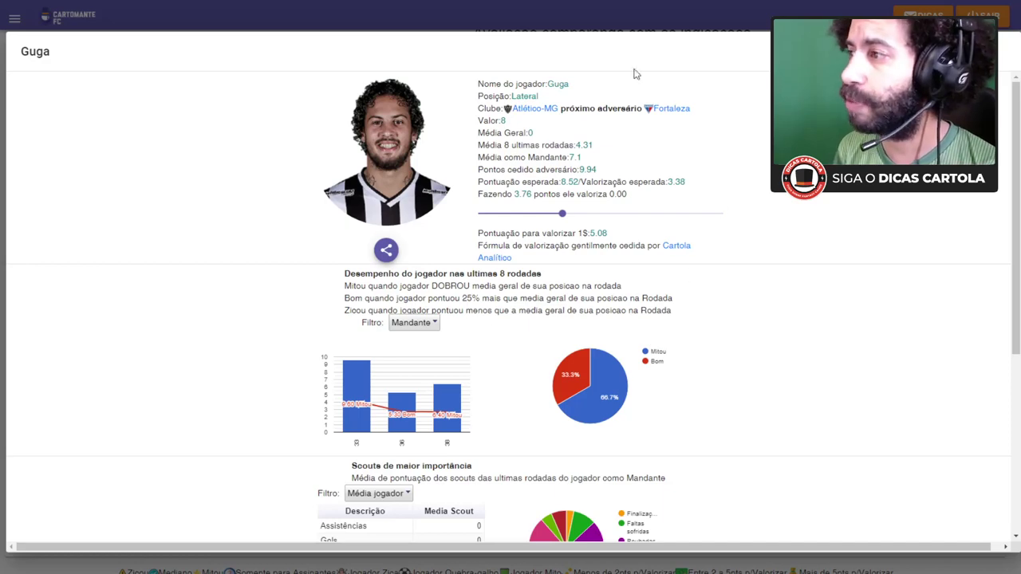
click(592, 24)
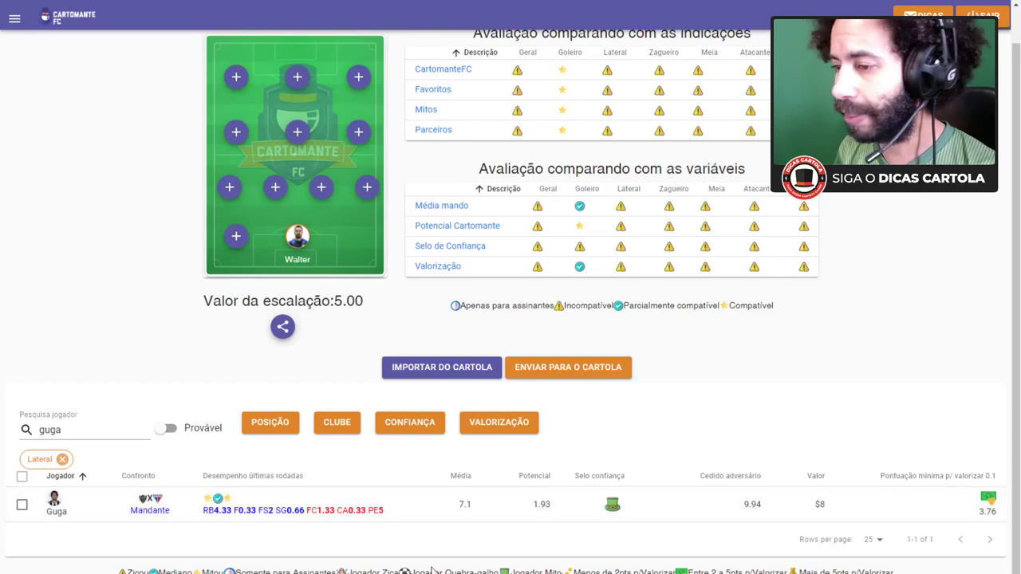
Step: Search the full-backs for "pito" and review Lucas Piton's player details
double_click(105, 429)
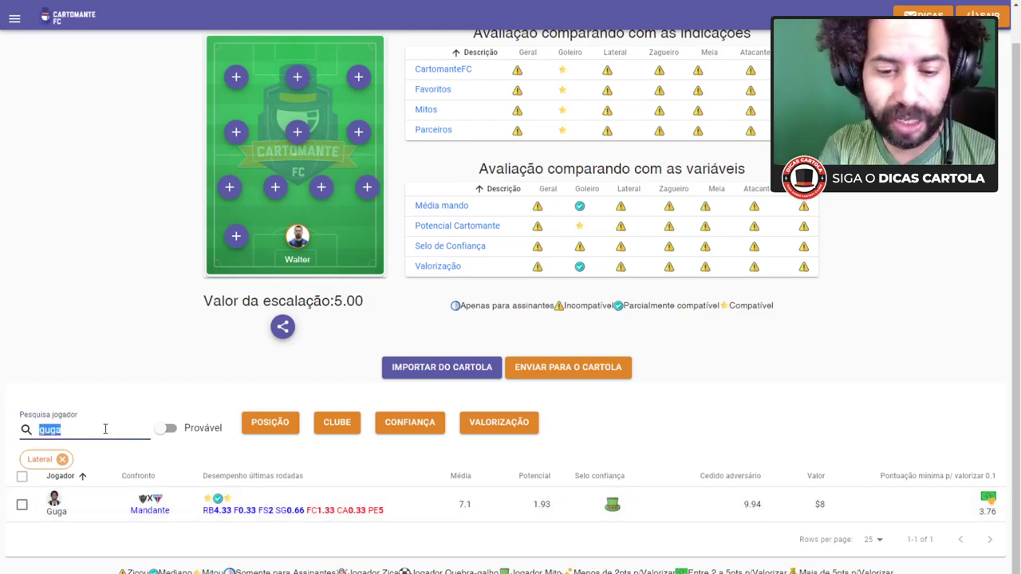
text(pito)
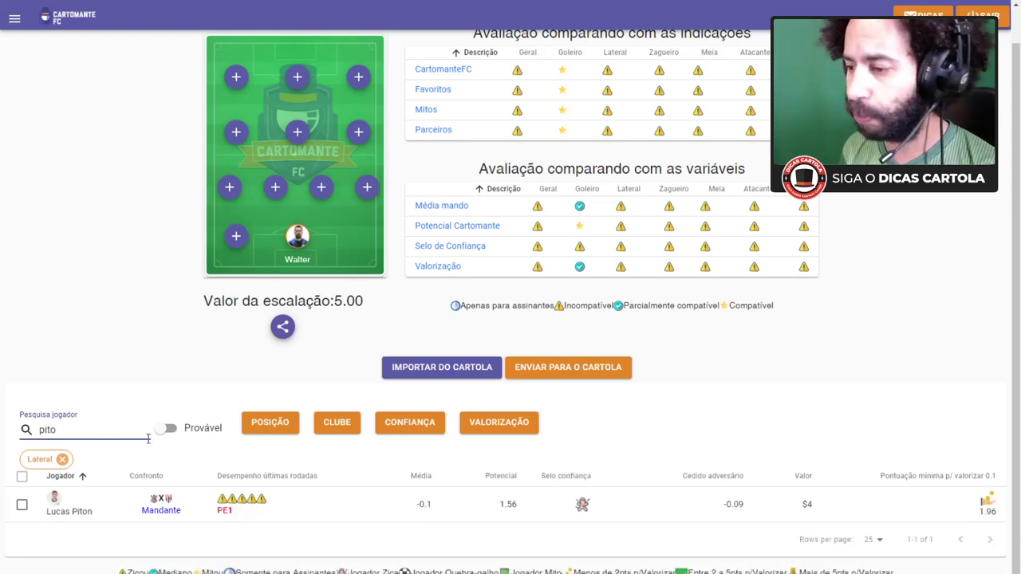
click(316, 516)
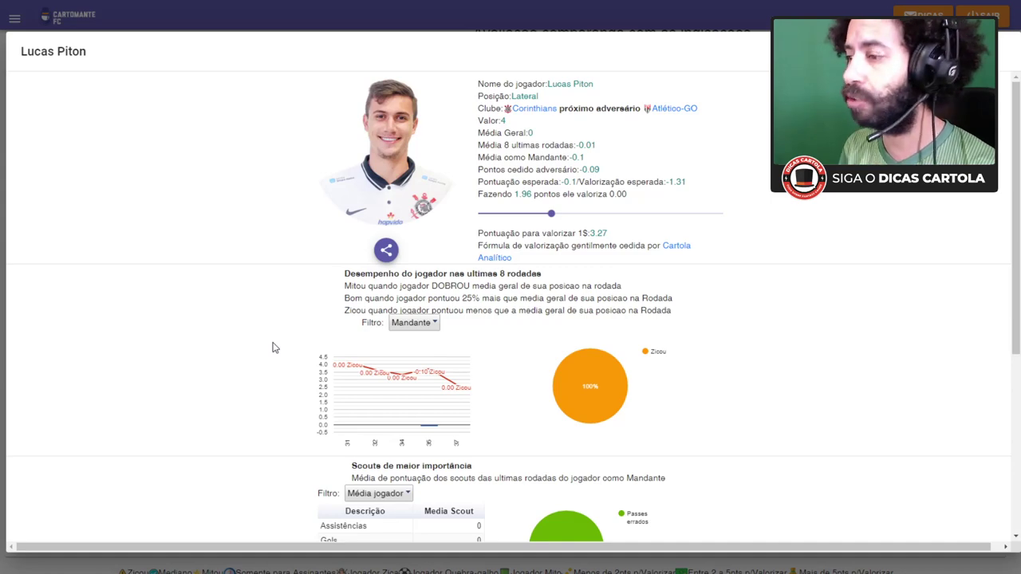
click(482, 20)
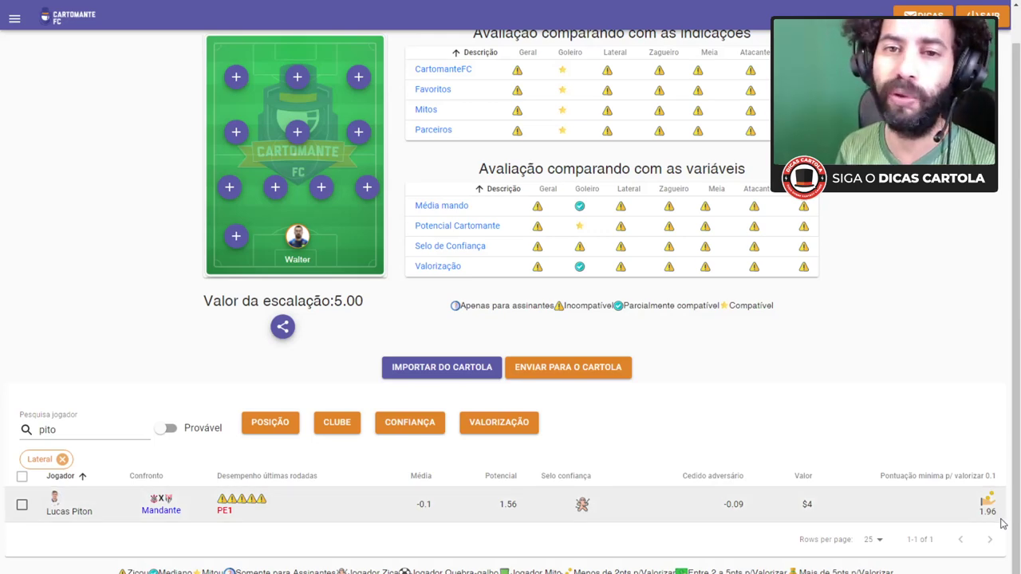
Step: Add Lucas Piton to the lineup and search the full-backs for "igo" to check Igor Vinícius again
click(22, 505)
click(62, 427)
key(ctrl+a)
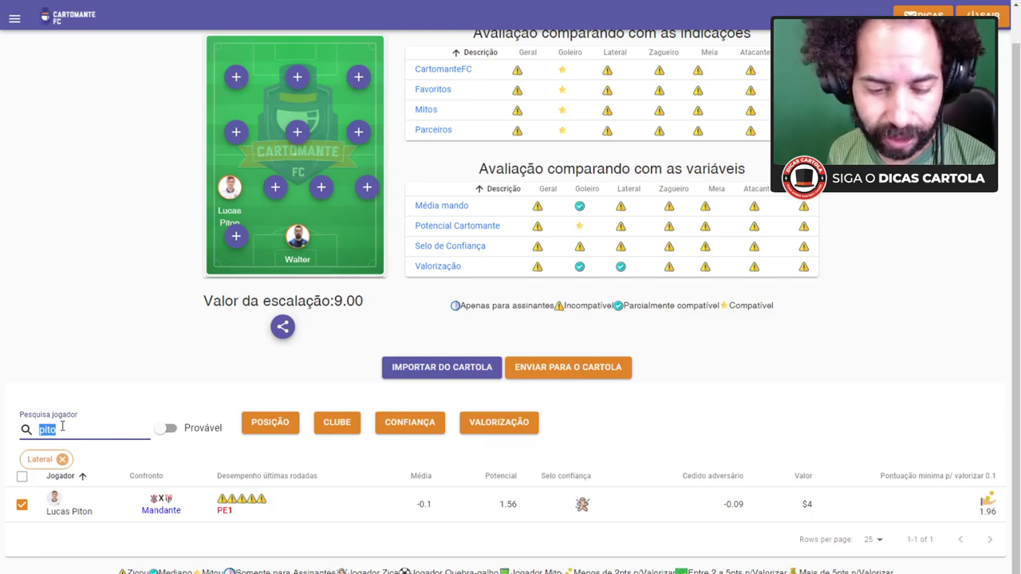
text(igo)
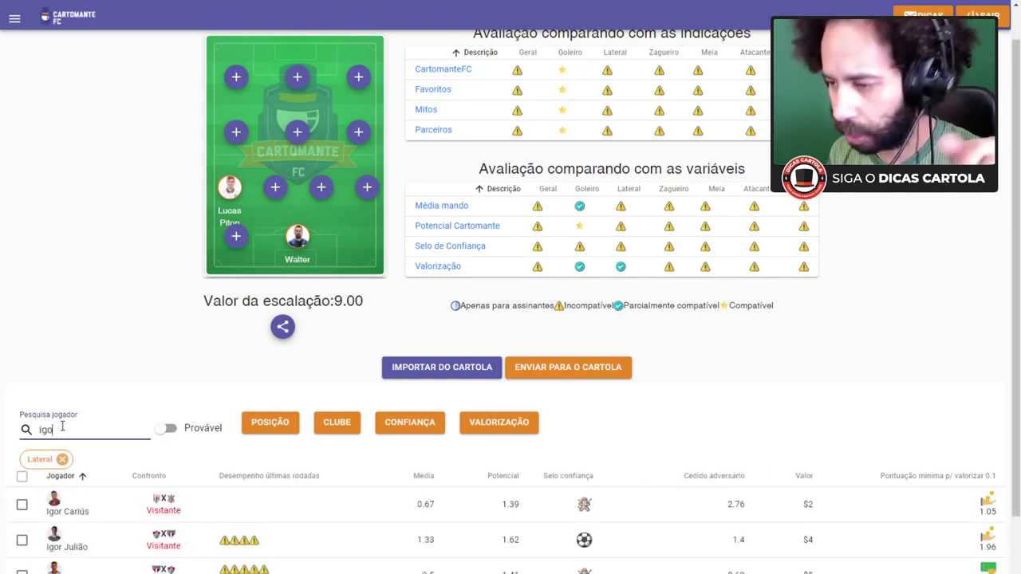
scroll(62, 435, down, 1)
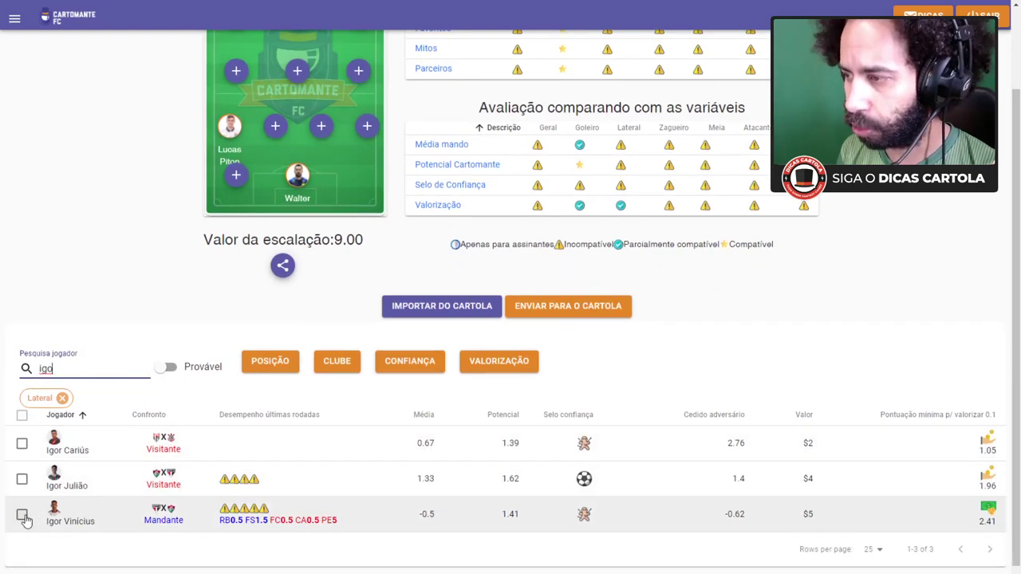
Step: Search the full-backs for "ara" and add Guilherme Arana to the lineup
double_click(67, 375)
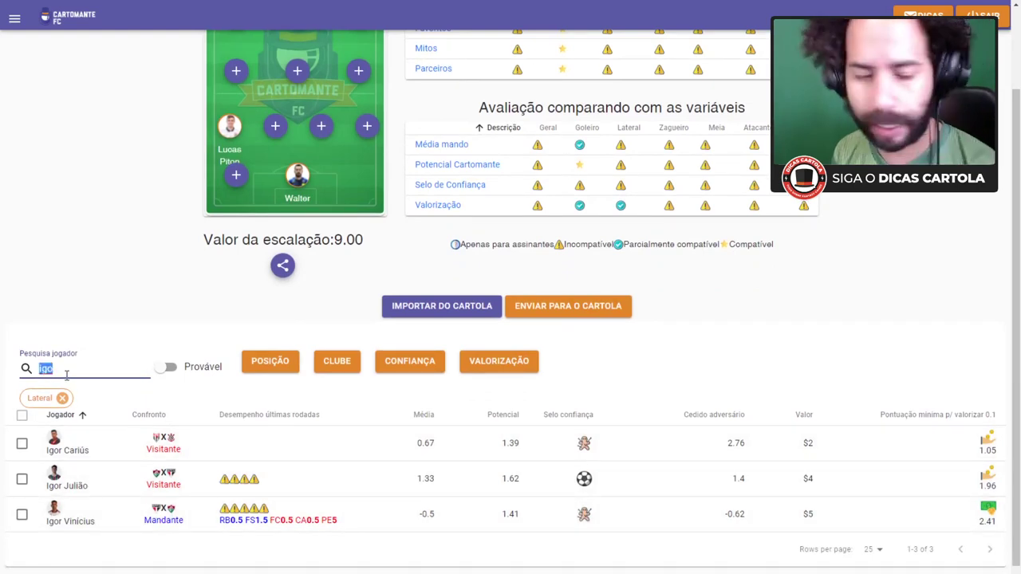
text(ara)
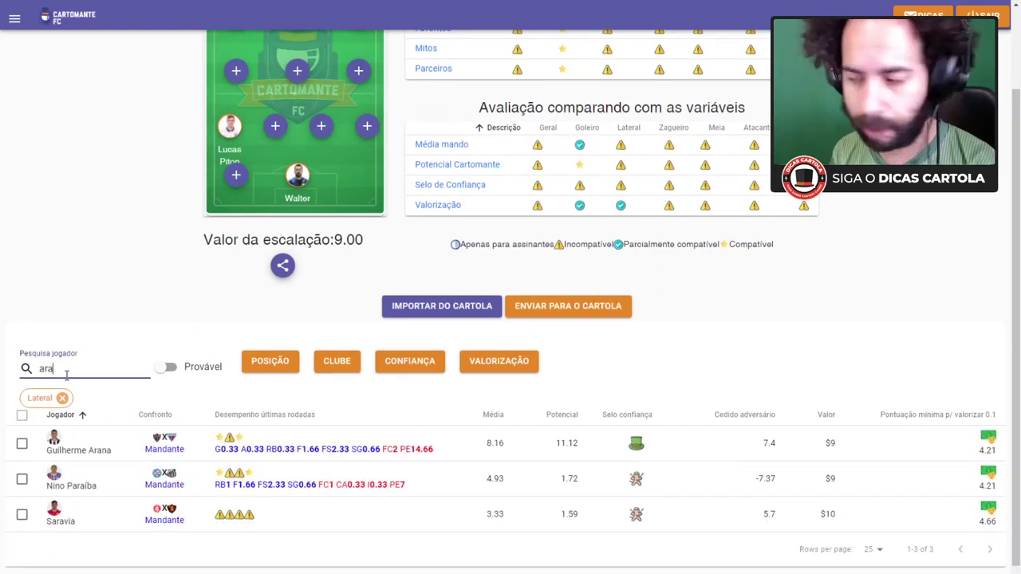
click(22, 443)
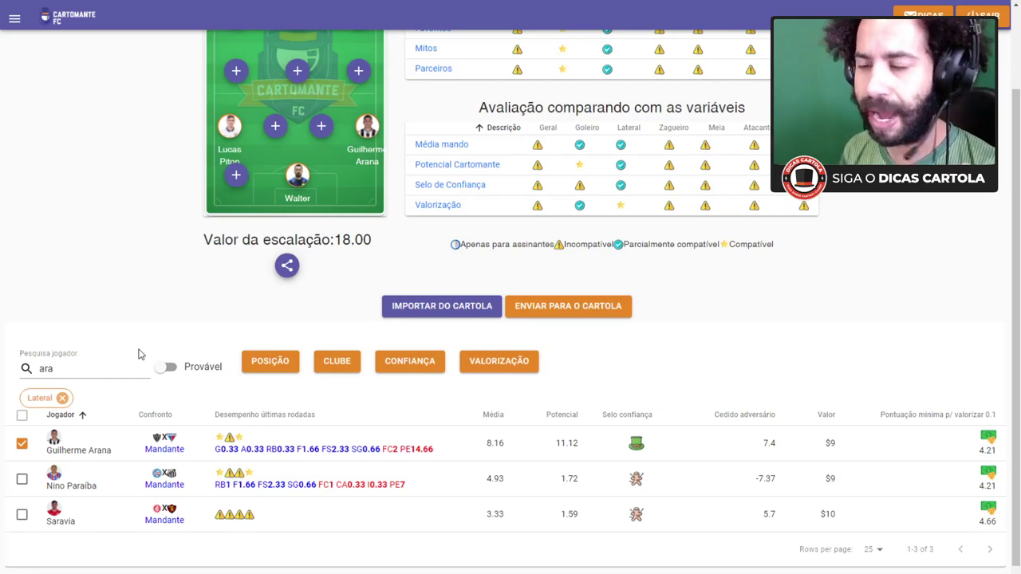
Step: Select the first empty centre-back slot to list the defenders and clear the player search
click(275, 126)
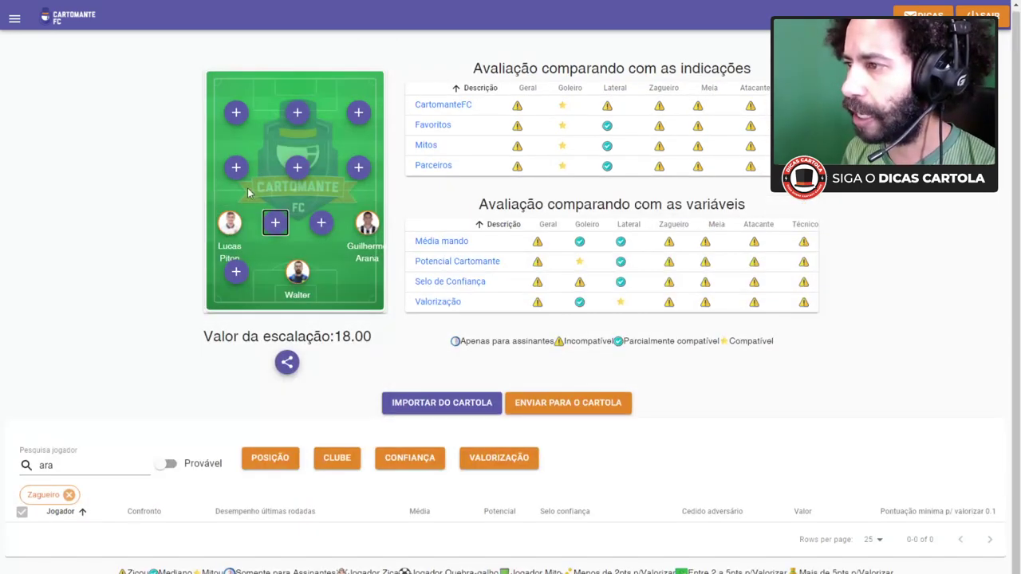
click(58, 467)
key(BackSpace)
key(BackSpace)
key(BackSpace)
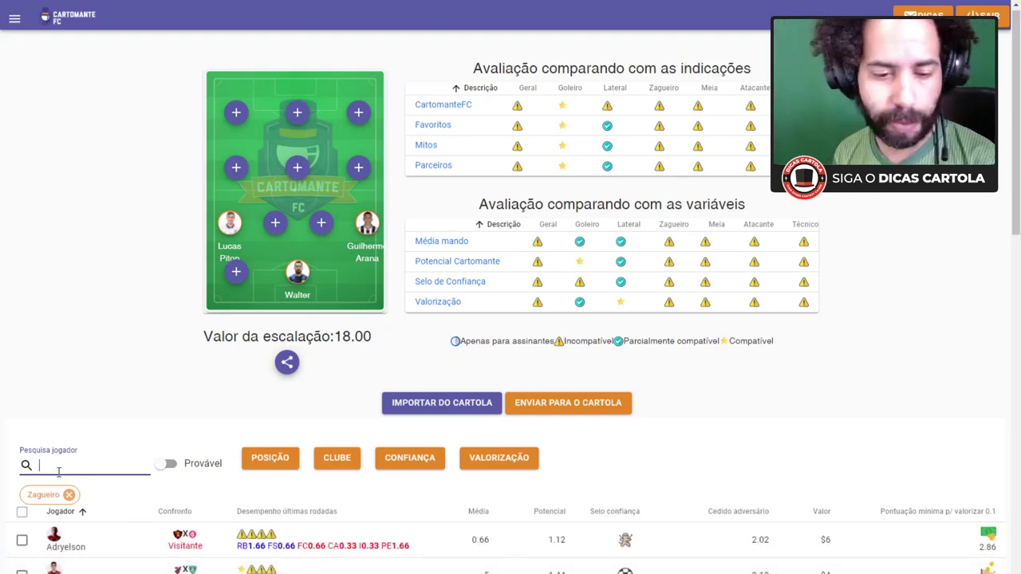
Step: Search the centre-backs for "rau" and review Raul Gustavo's player details
text(rau)
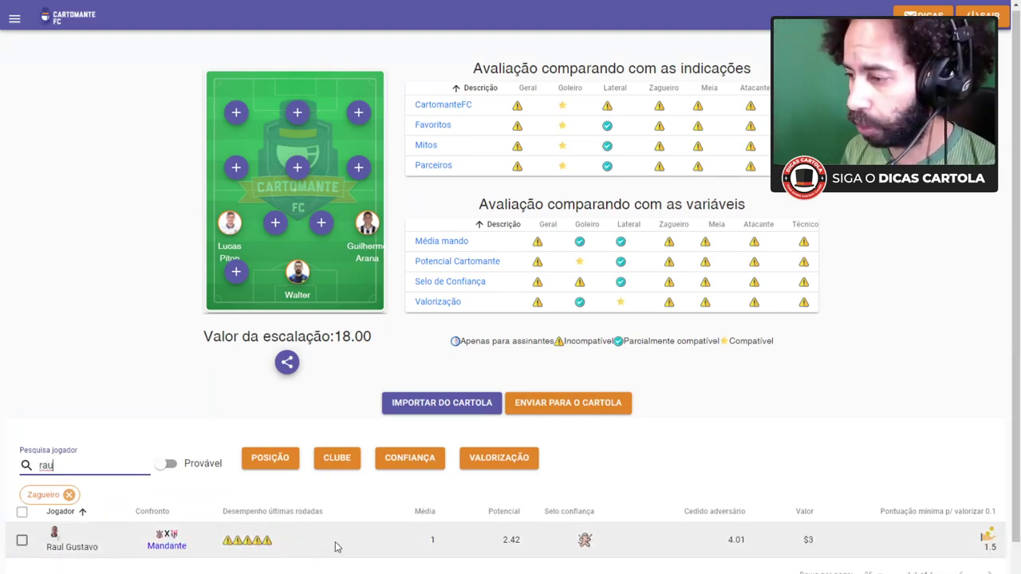
click(335, 546)
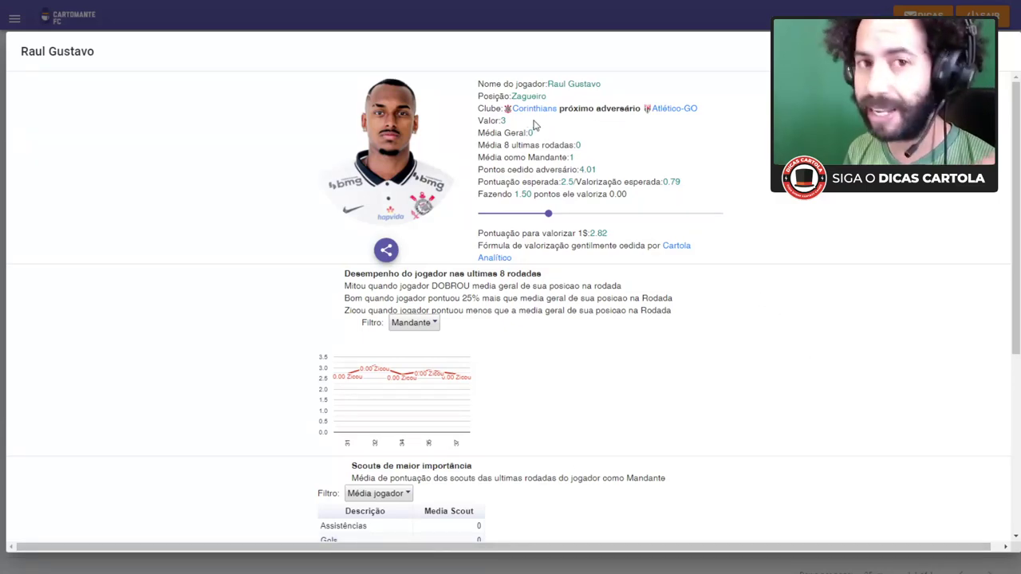
click(597, 12)
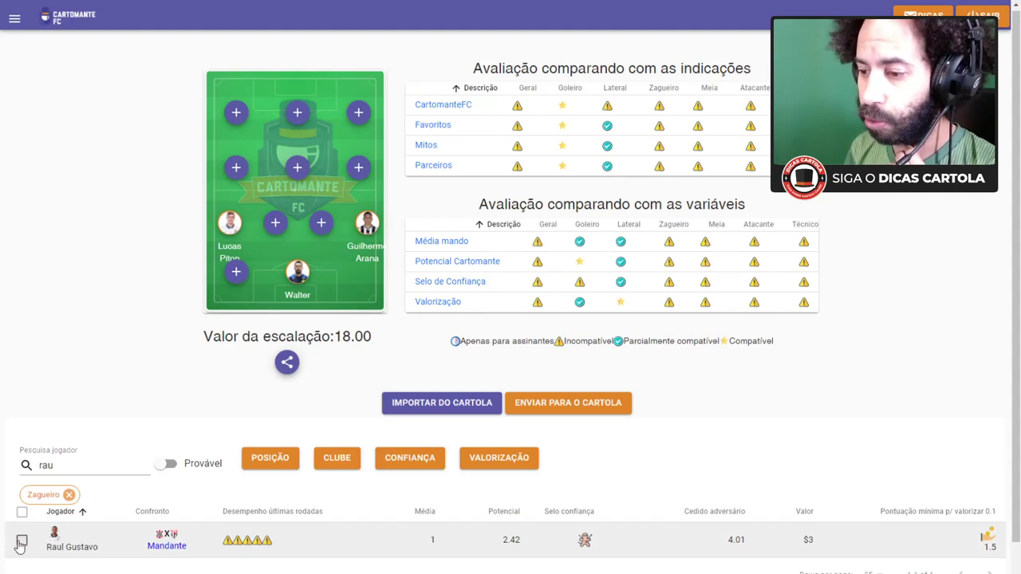
Step: Search the centre-backs for "ort" and review Léo Ortiz's player details
double_click(80, 463)
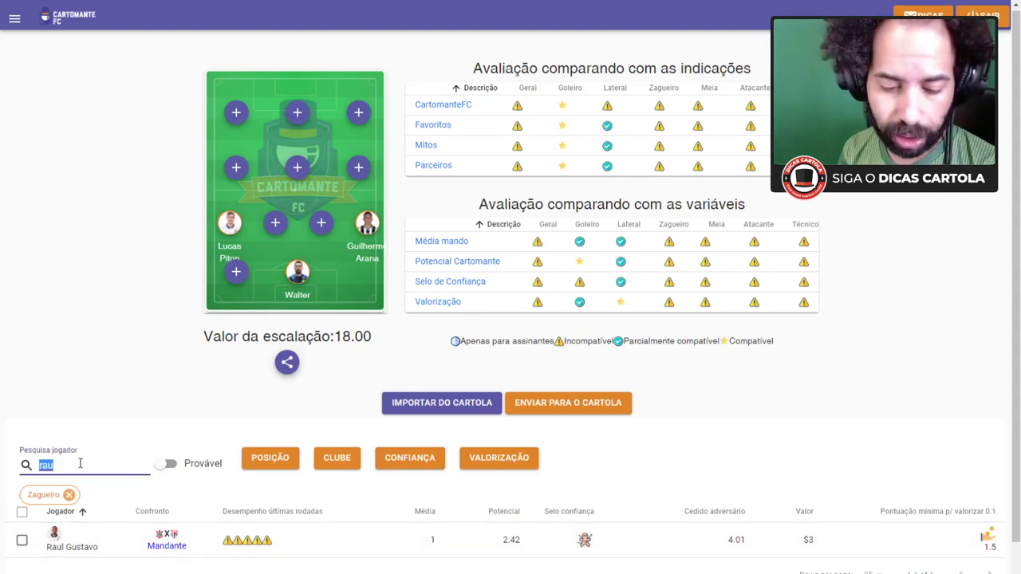
text(ort)
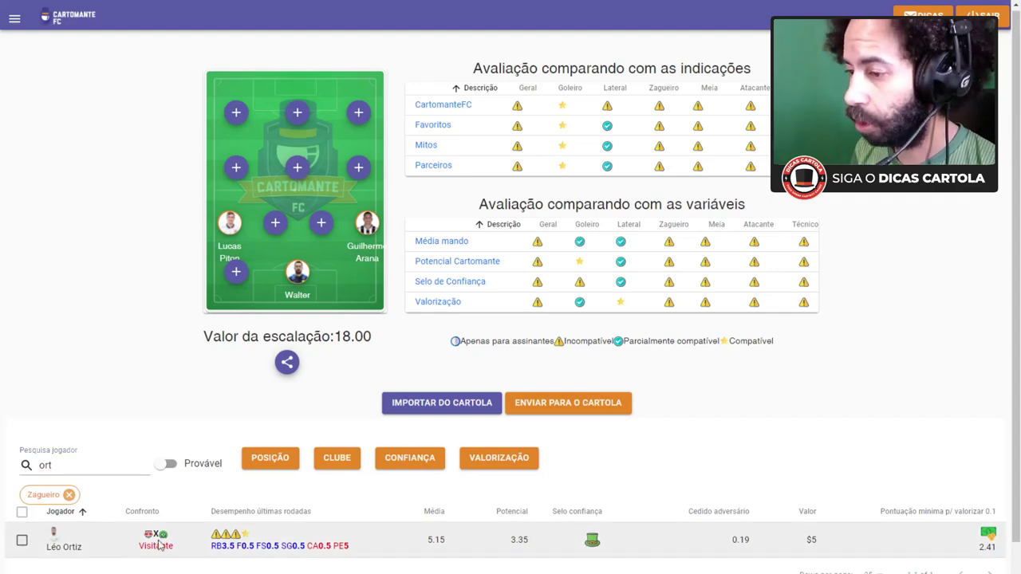
click(468, 548)
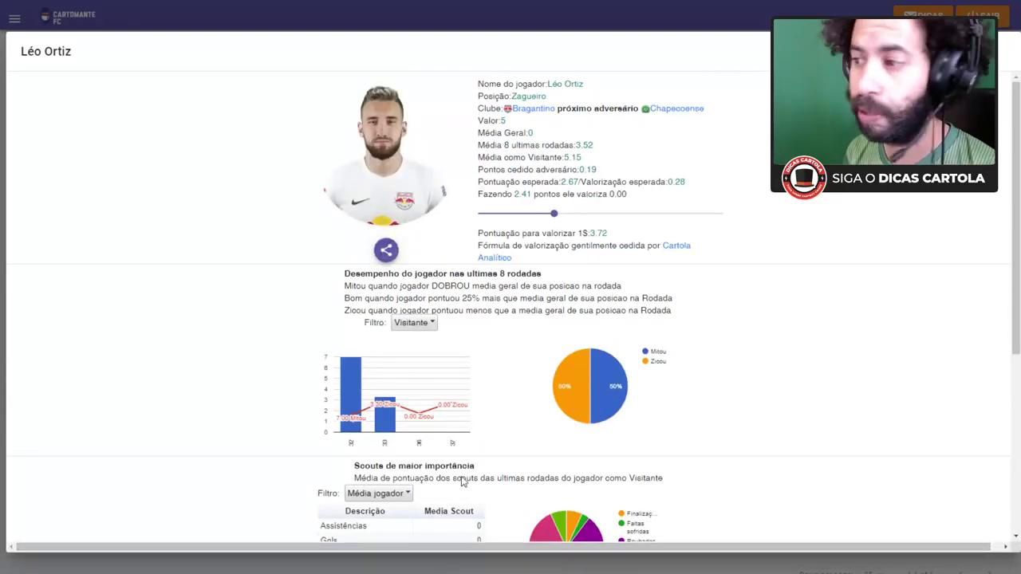
click(351, 29)
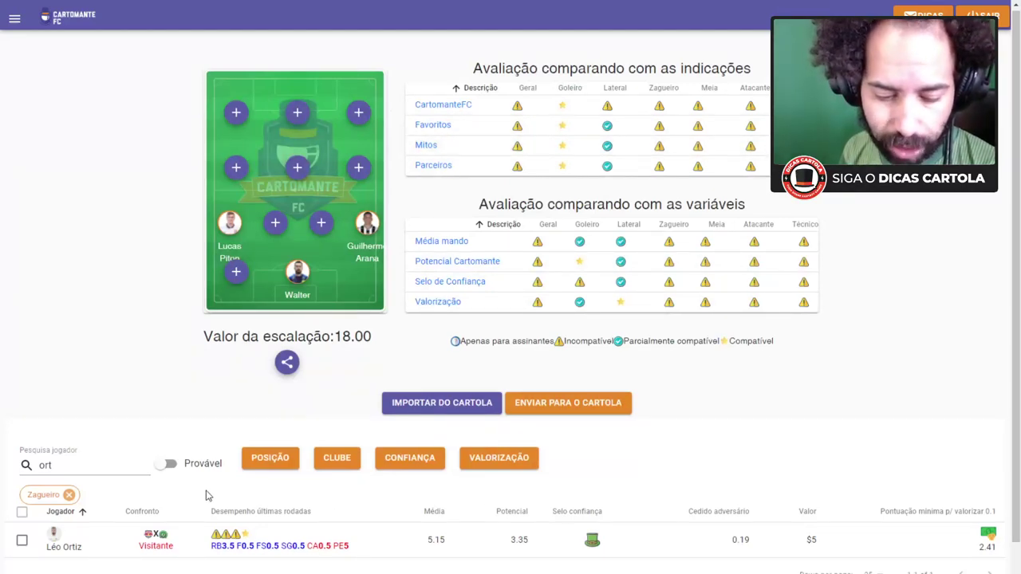
Step: Find Miranda by searching the centre-backs for "mir", then add him to the lineup after reviewing his player details
double_click(123, 462)
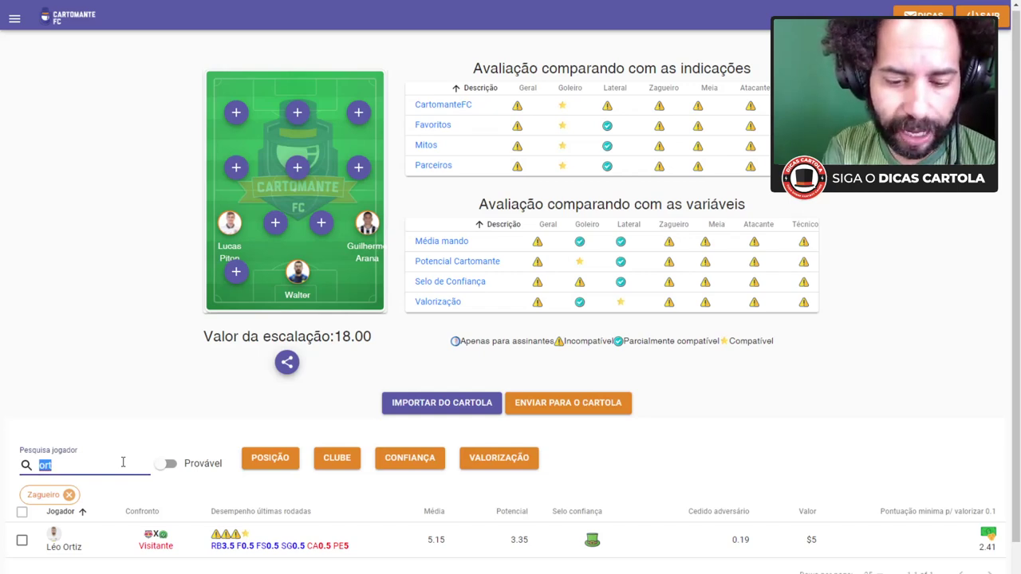
text(mir)
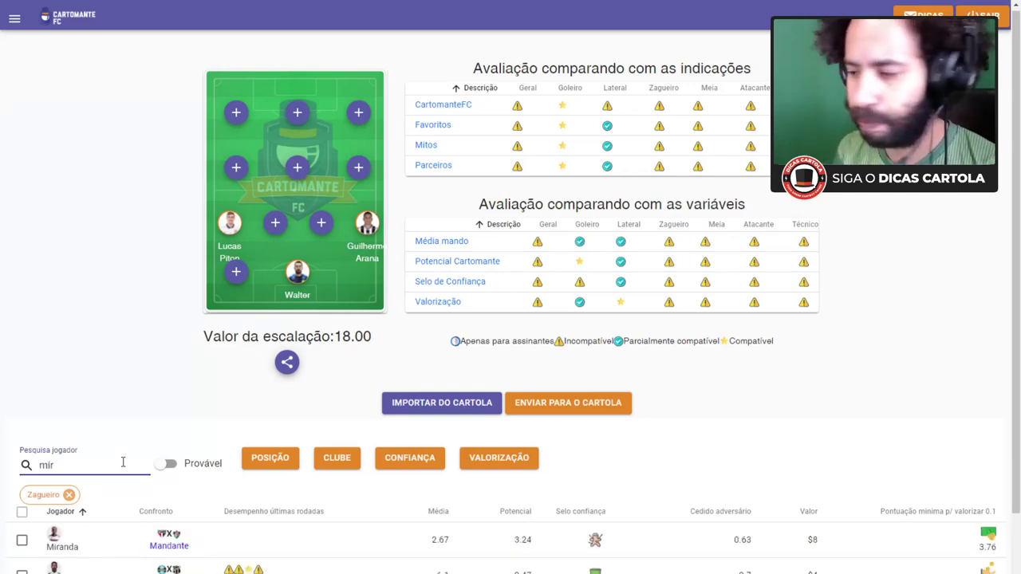
click(314, 517)
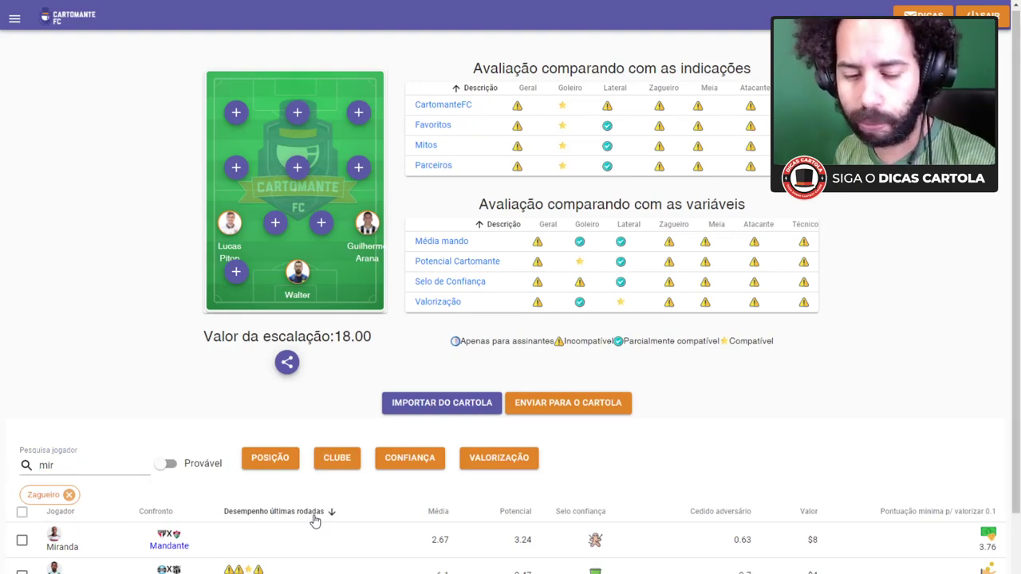
click(292, 550)
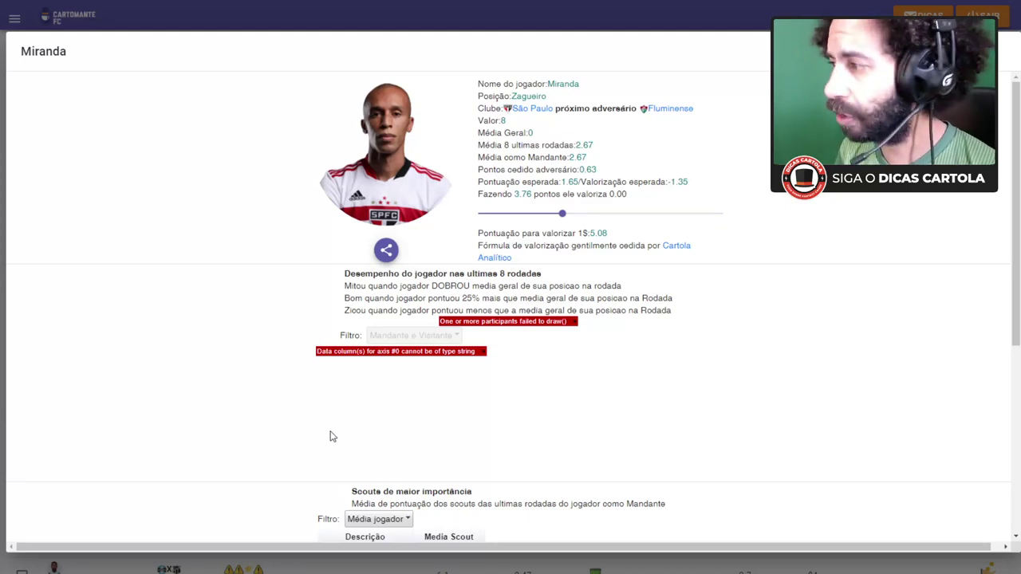
click(512, 14)
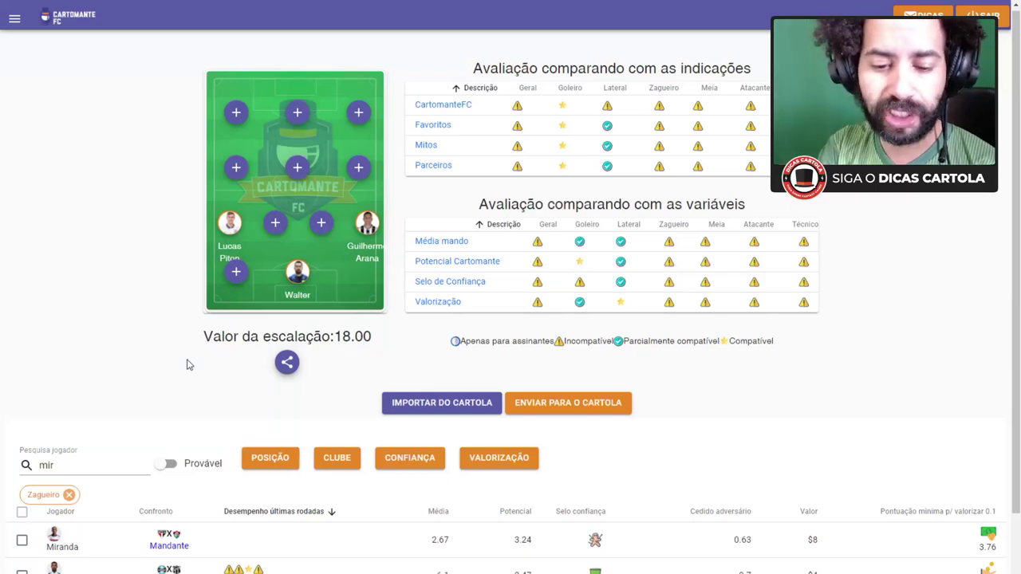
click(21, 543)
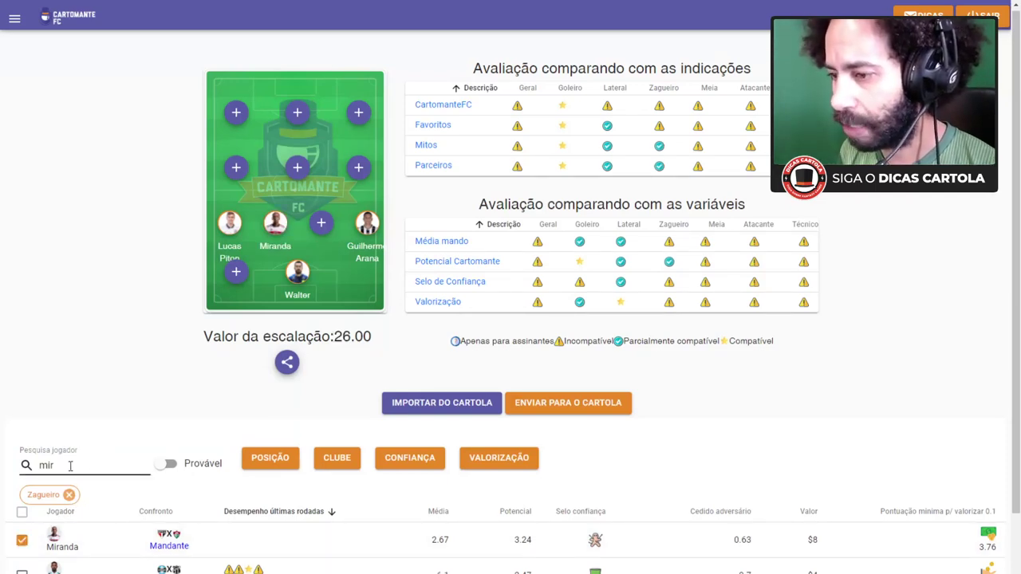
Step: Find Lucas Ribeiro by searching the centre-backs for "luc", and add him to the lineup after reviewing his player details
double_click(70, 466)
text(luc)
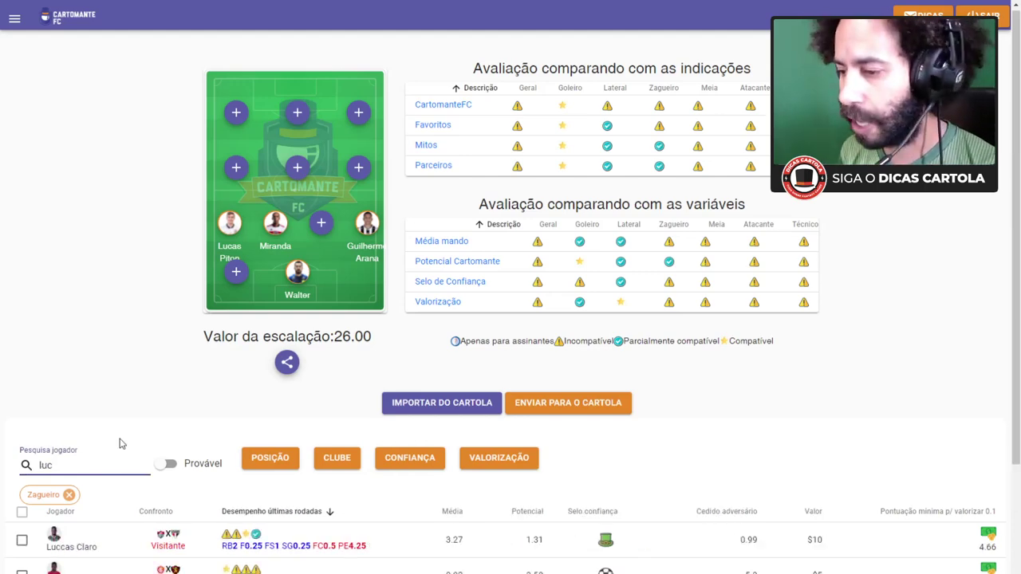
scroll(103, 455, down, 2)
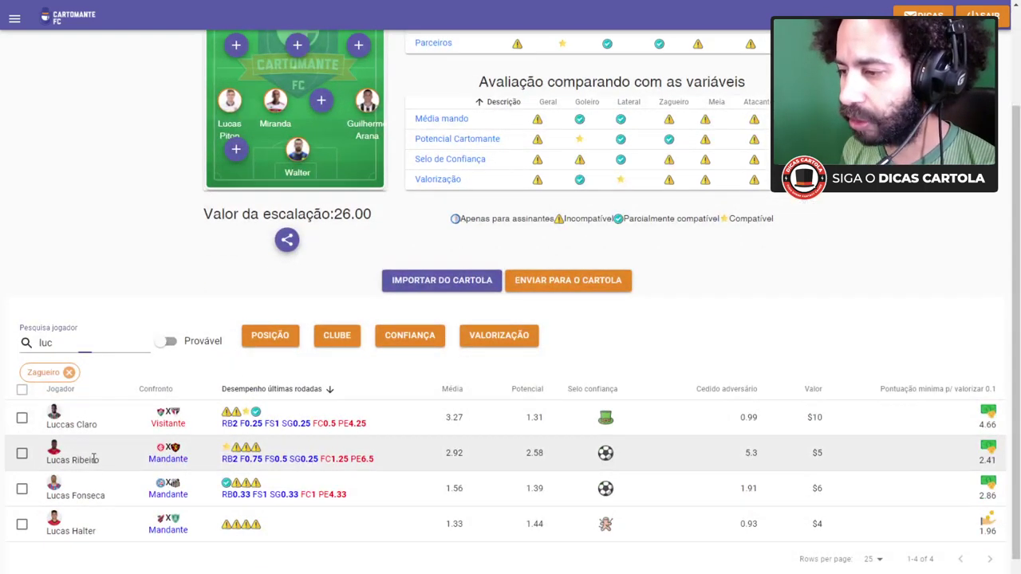
click(91, 460)
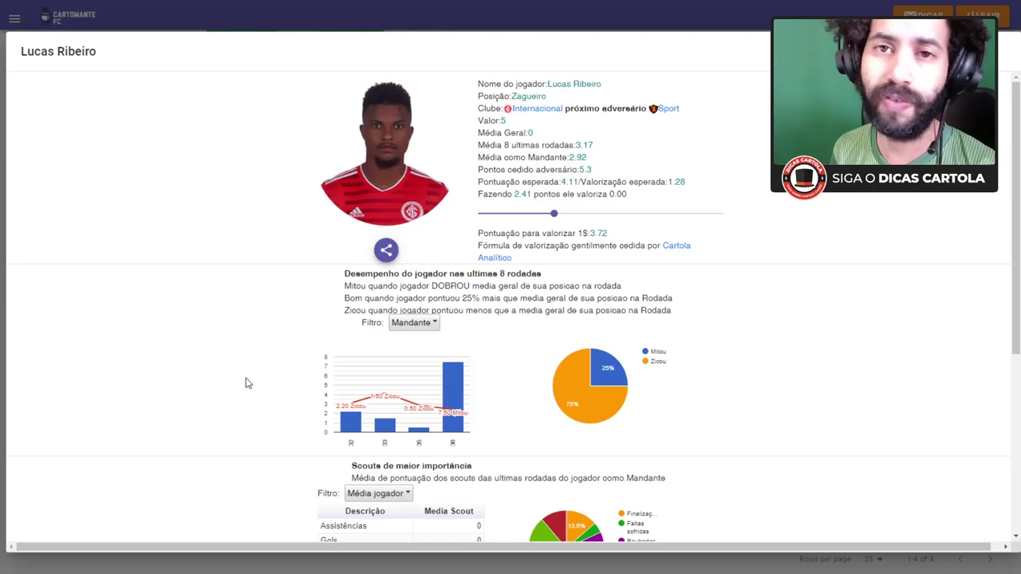
click(413, 19)
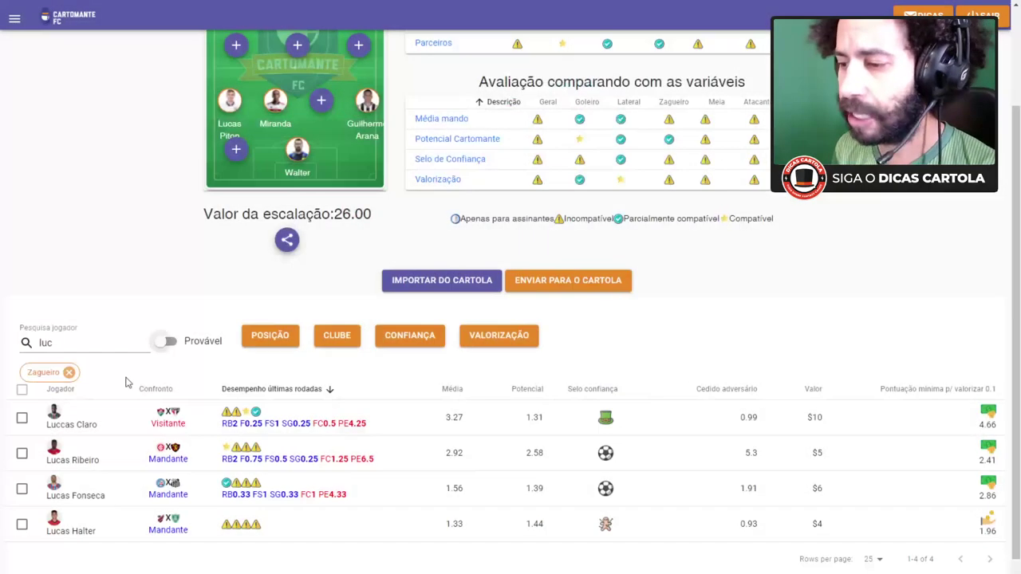
click(22, 454)
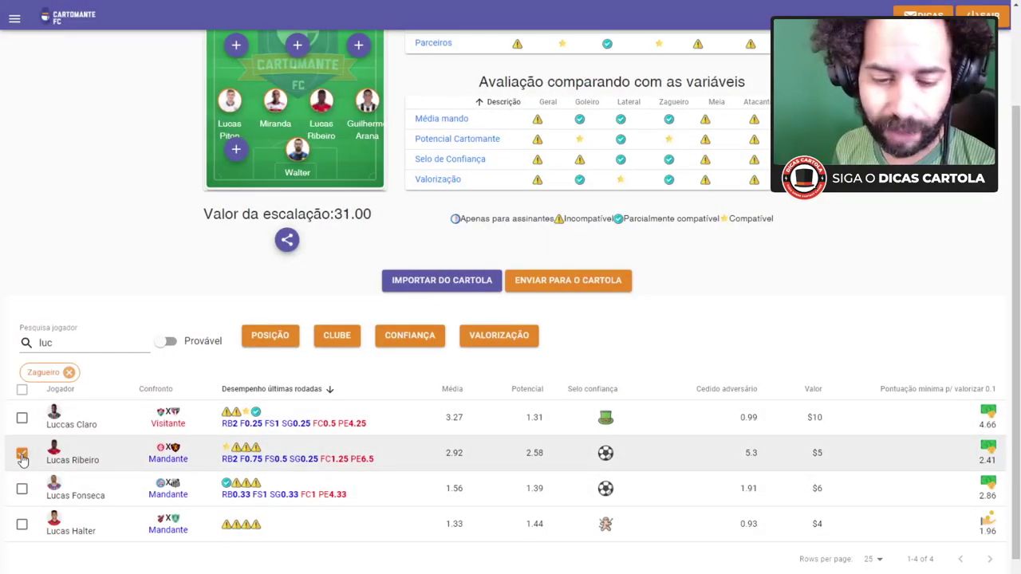
Step: Clear the player search and select the first empty midfield slot to list the midfielders
scroll(337, 263, up, 1)
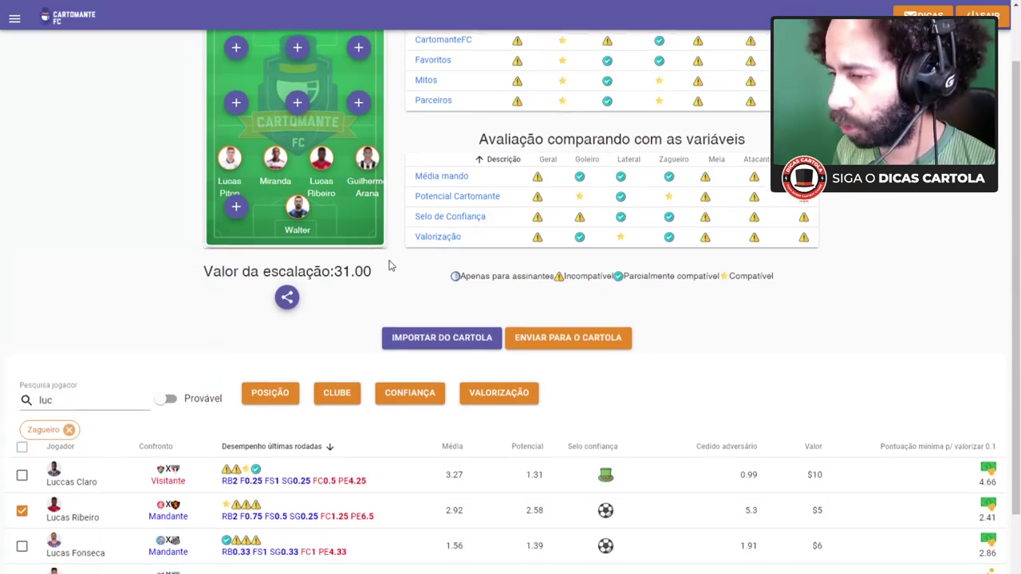
scroll(390, 264, down, 1)
scroll(387, 264, up, 1)
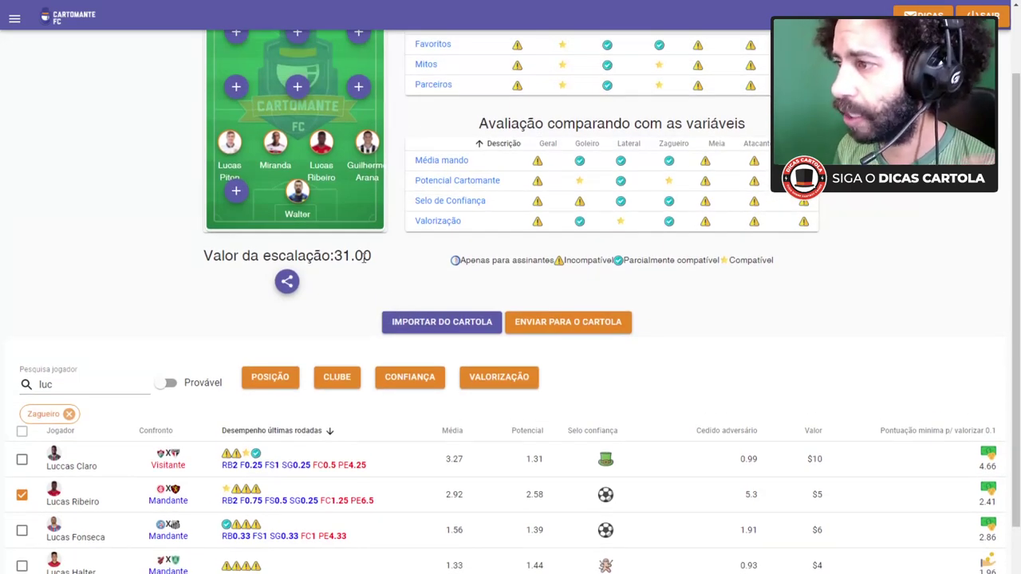
scroll(365, 255, up, 1)
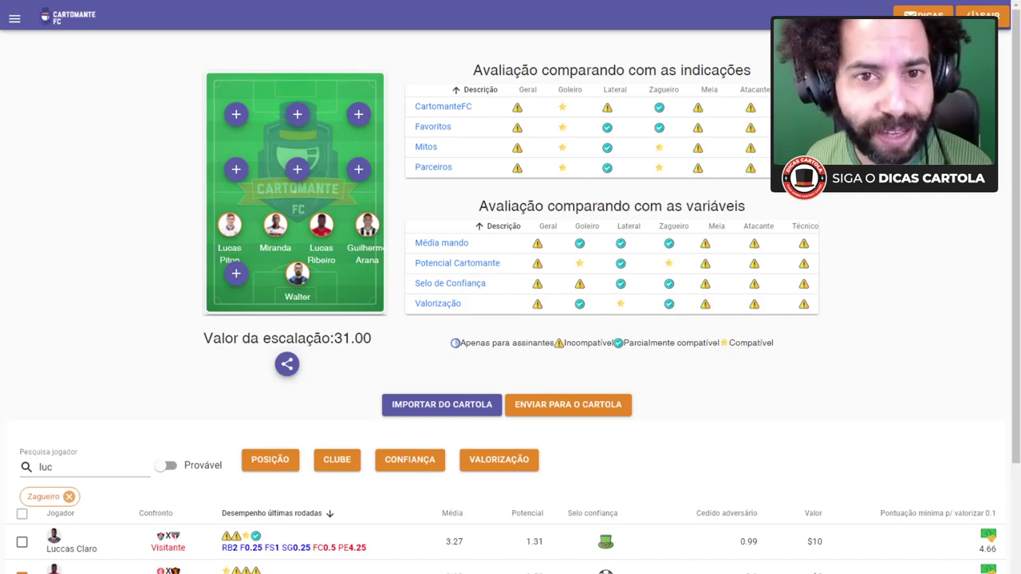
double_click(79, 466)
key(BackSpace)
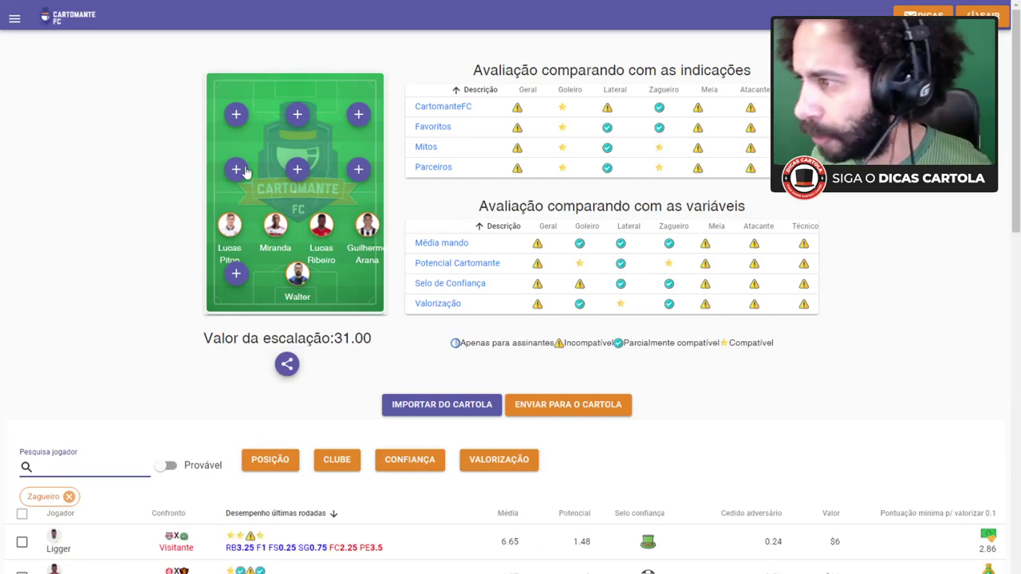
click(235, 171)
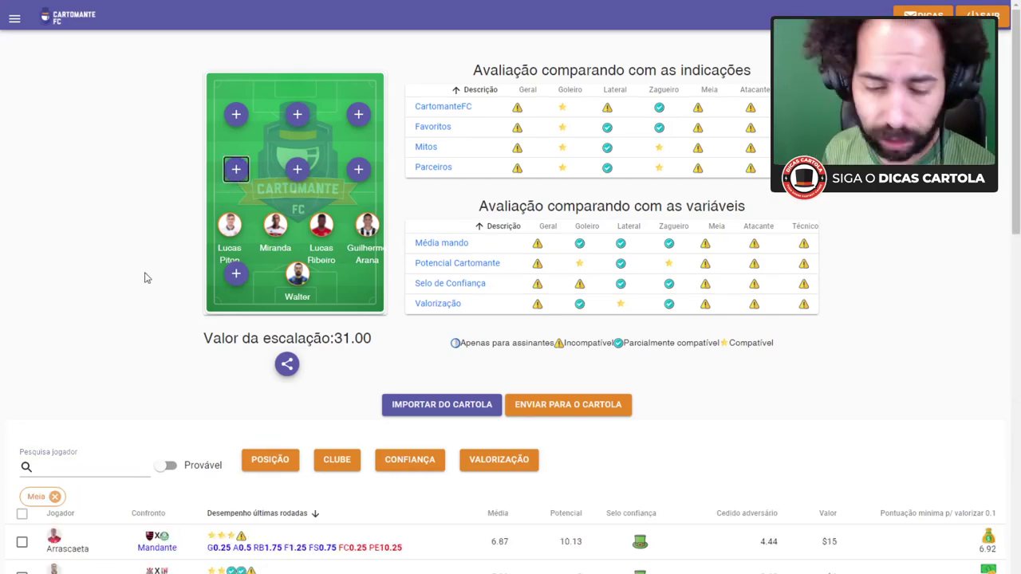
Step: Search the midfielders for "sara" and review Gabriel Sara's player details
scroll(124, 331, down, 1)
click(100, 347)
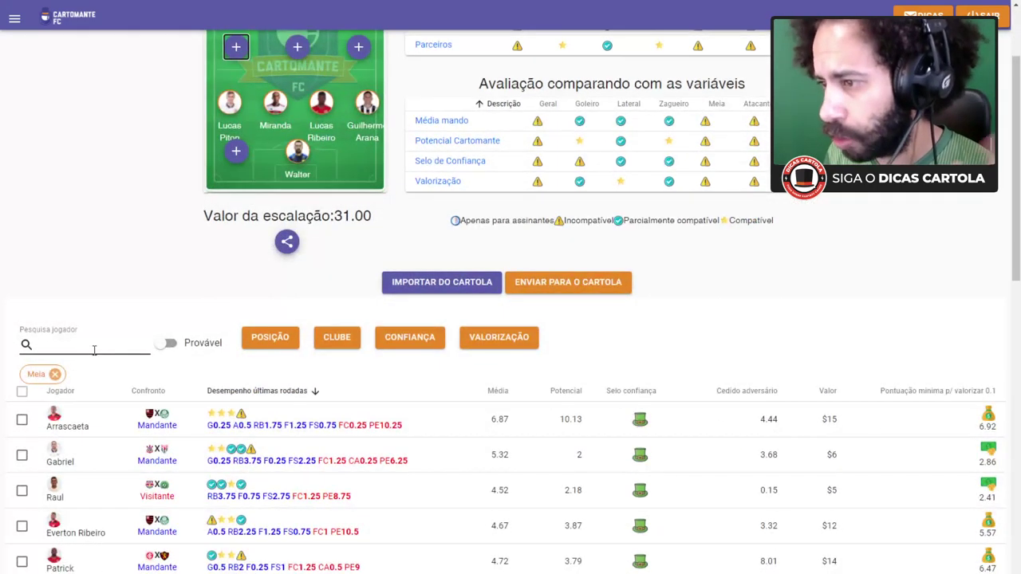
text(sara)
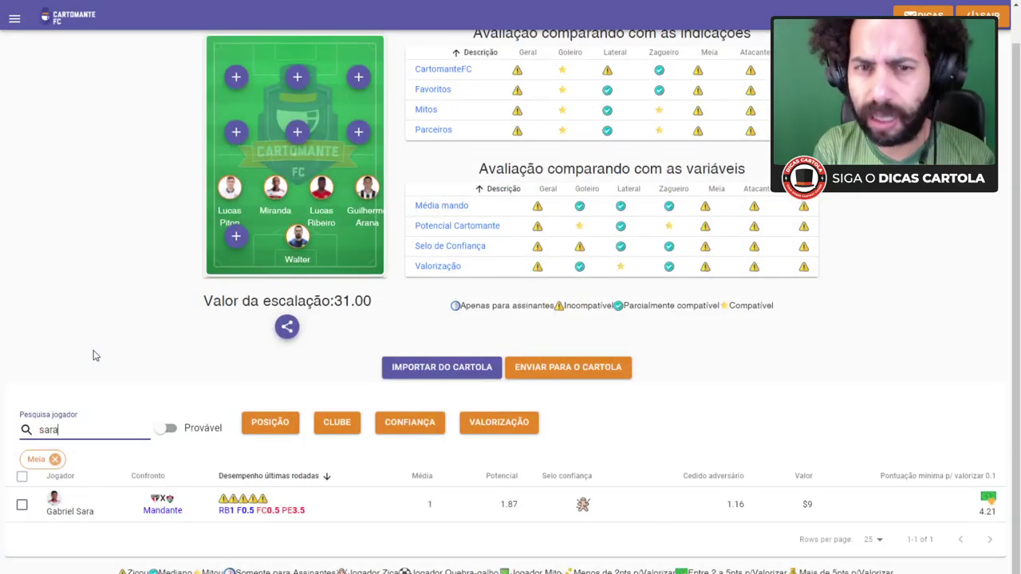
click(119, 507)
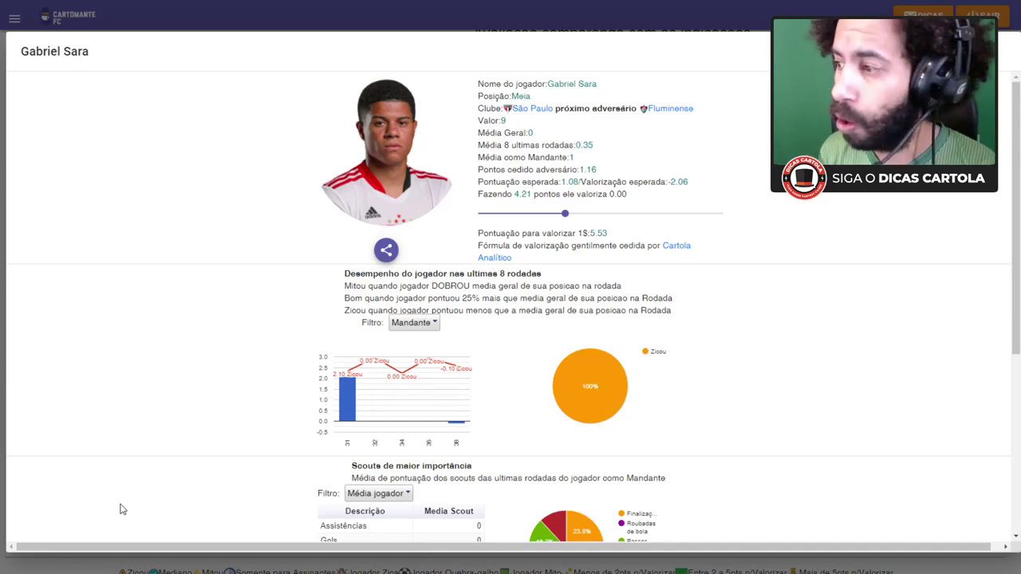
click(523, 22)
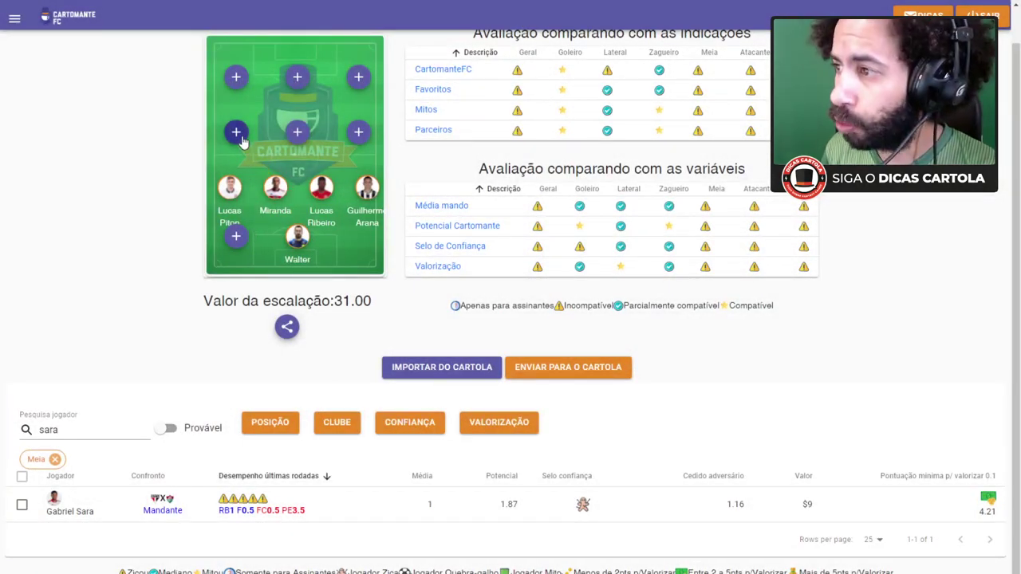
Step: Search the midfielders for "eva" and review Lucas Evangelista's player details
click(78, 430)
double_click(78, 430)
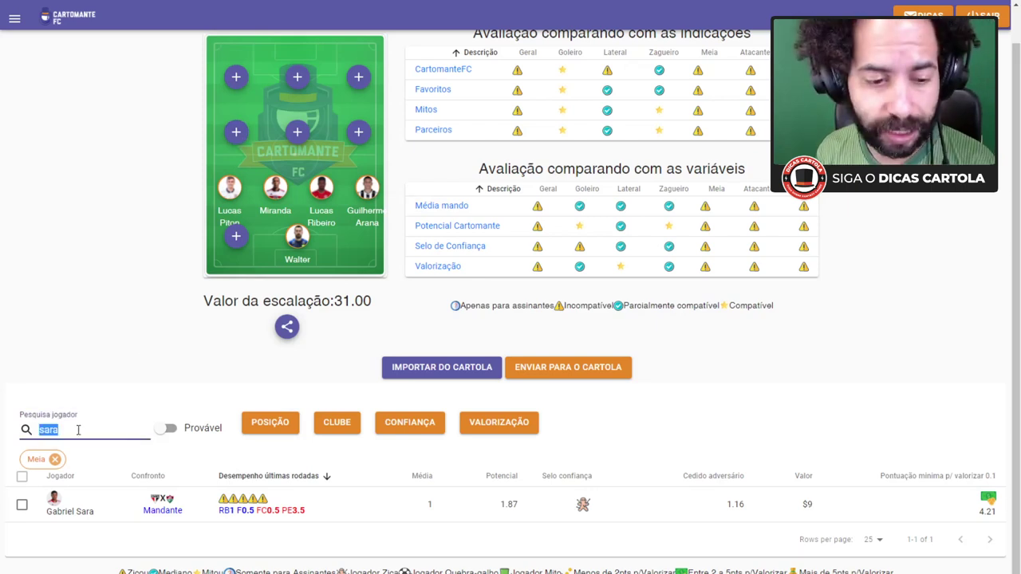
text(eva)
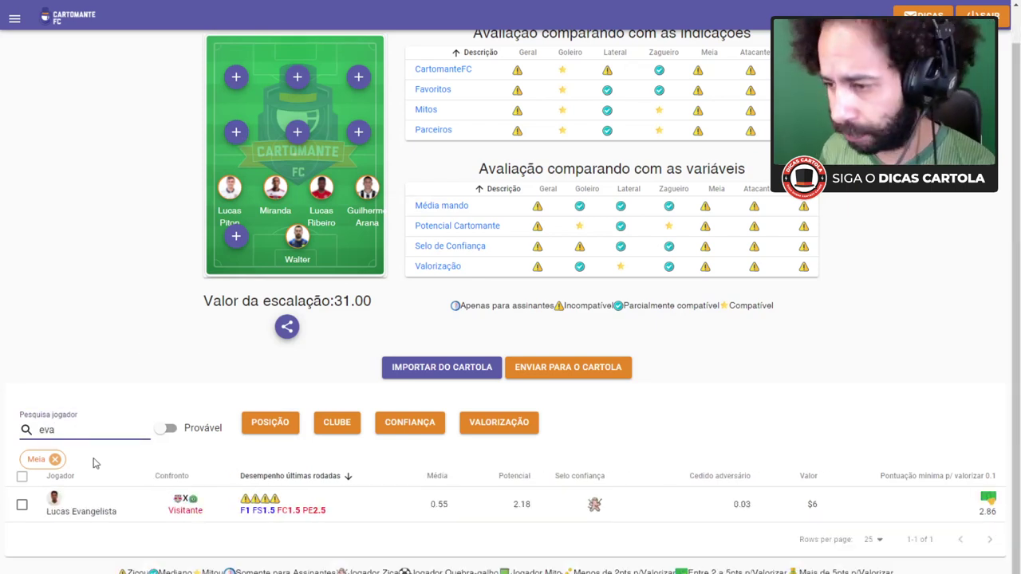
click(102, 497)
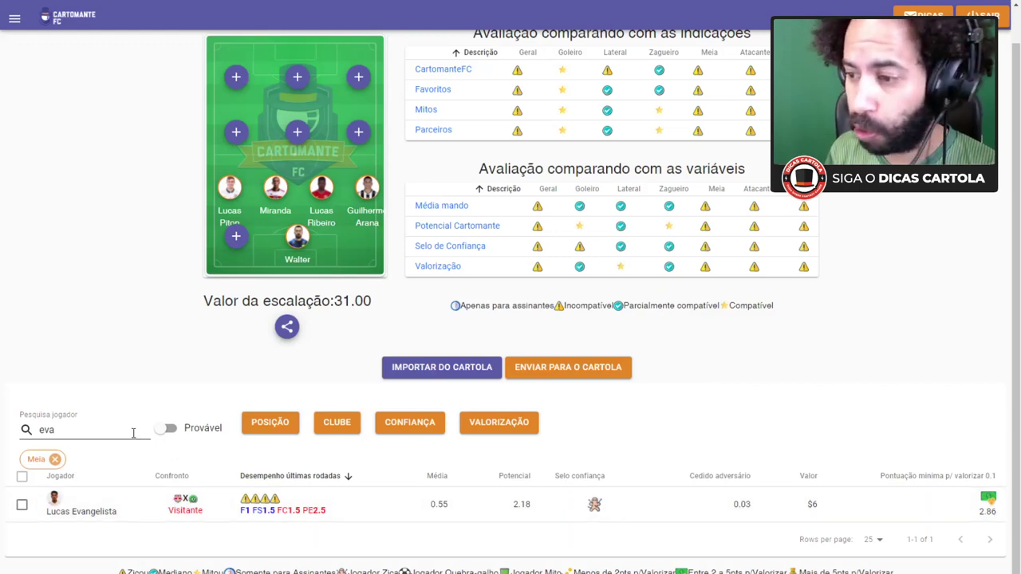
Step: Search the midfielders for "thac", review Thaciano's player details and return to the lineup
double_click(109, 431)
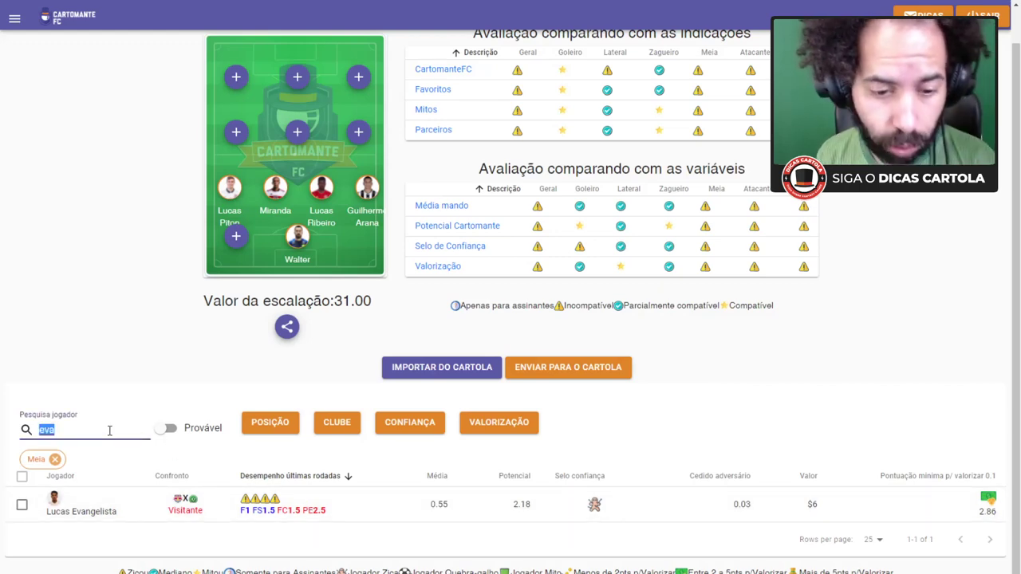
text(thac)
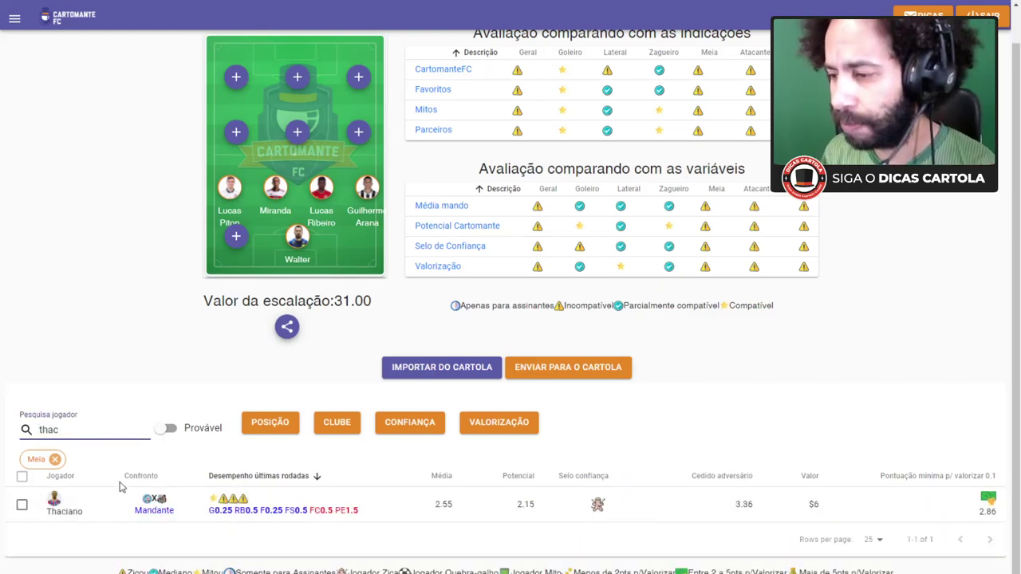
click(109, 498)
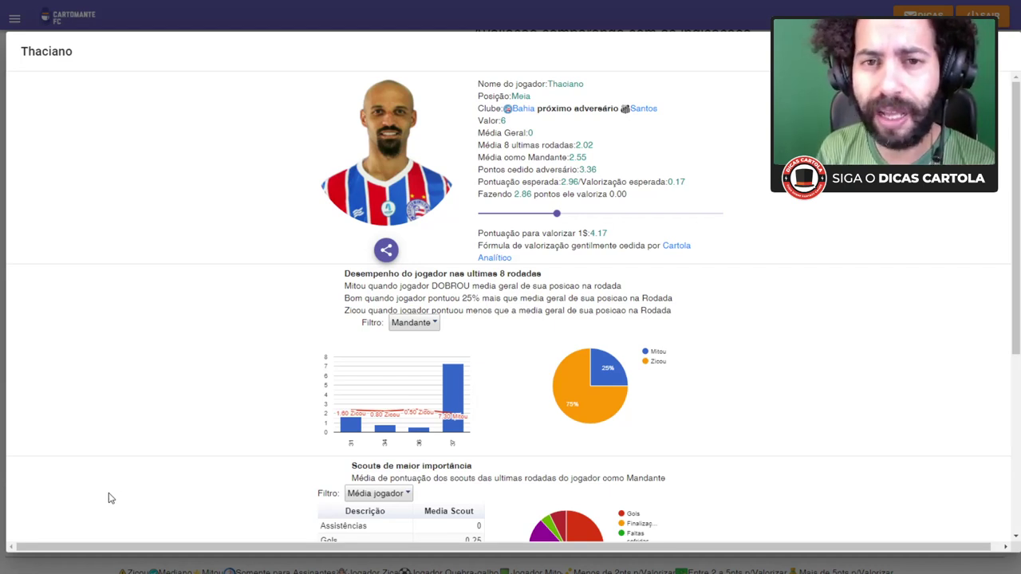
click(404, 9)
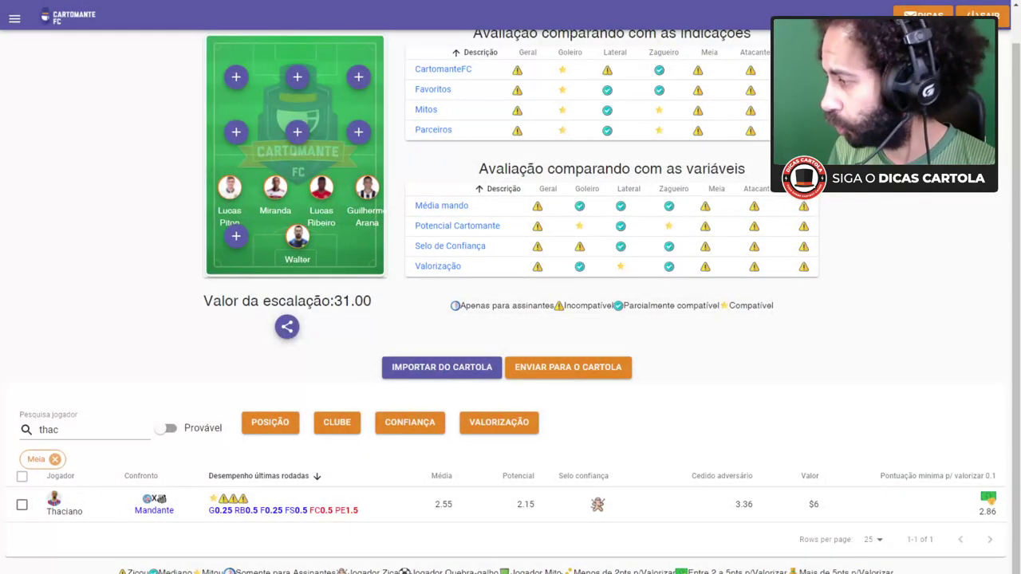
Step: Replace the player search with "vit" and review Mateus Vital's player details
double_click(99, 430)
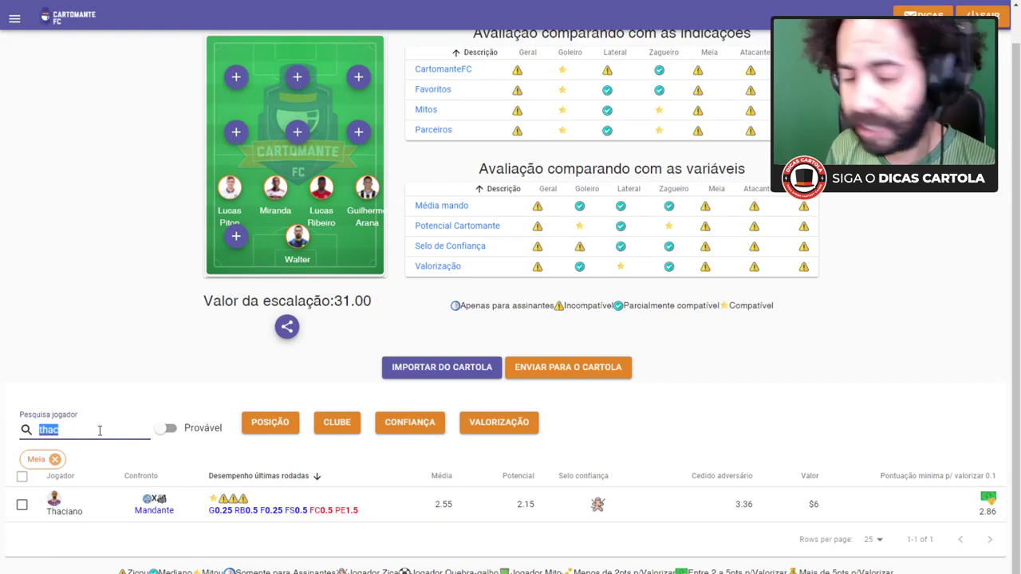
key(BackSpace)
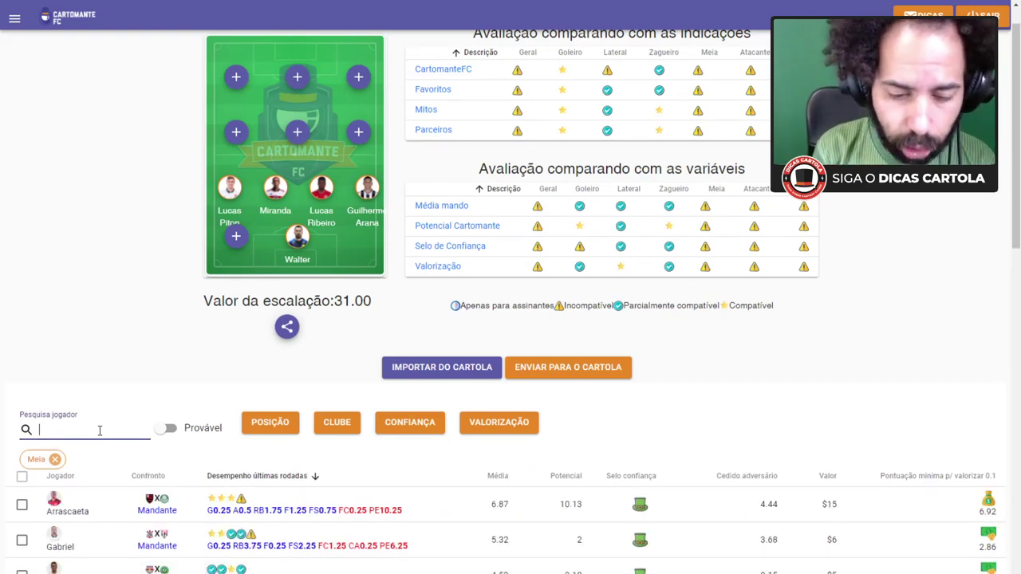
text(vit)
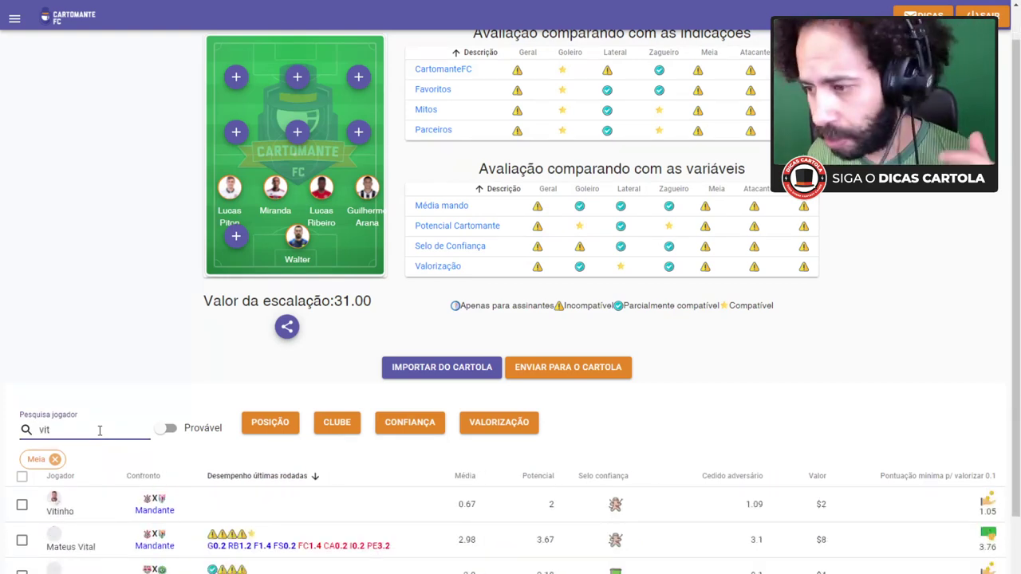
click(100, 542)
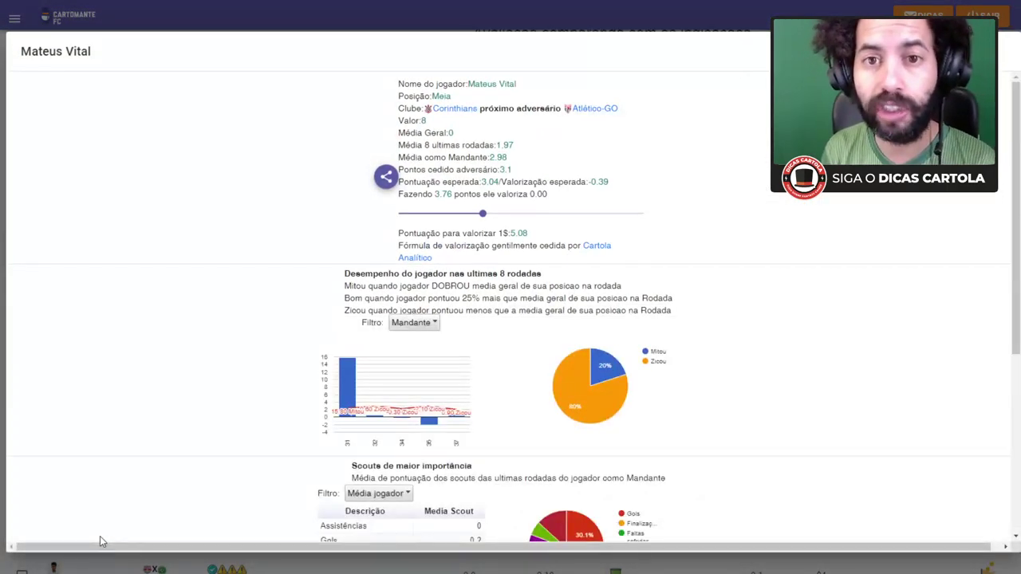